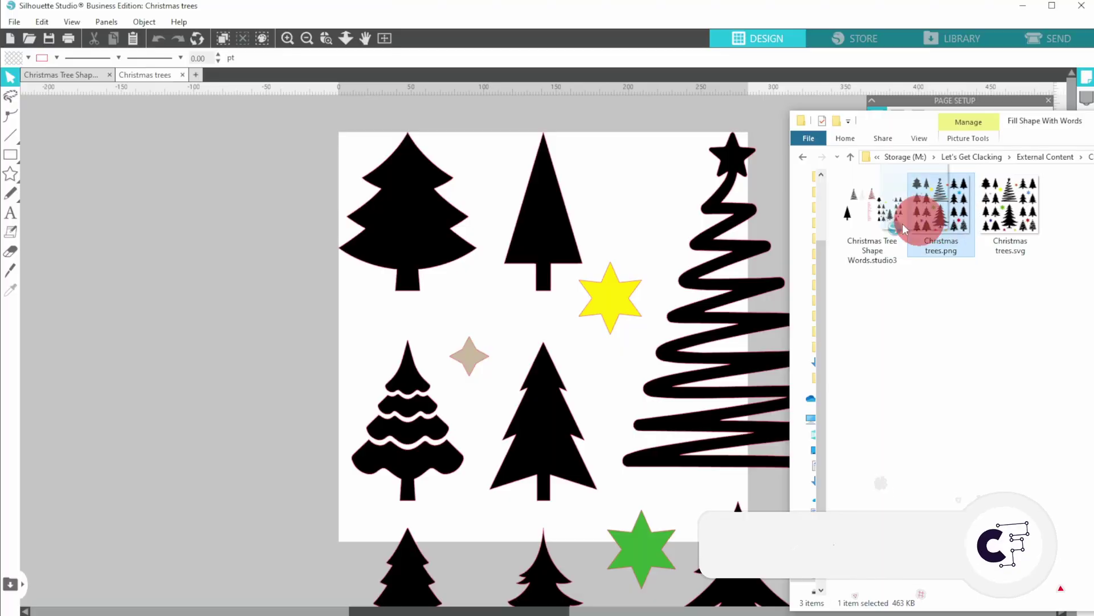
Bring the Christmas trees.png file from its folder into the Christmas trees design workspace
{"action": "left_click_drag", "start_coordinate": [904, 228], "coordinate": [191, 269]}
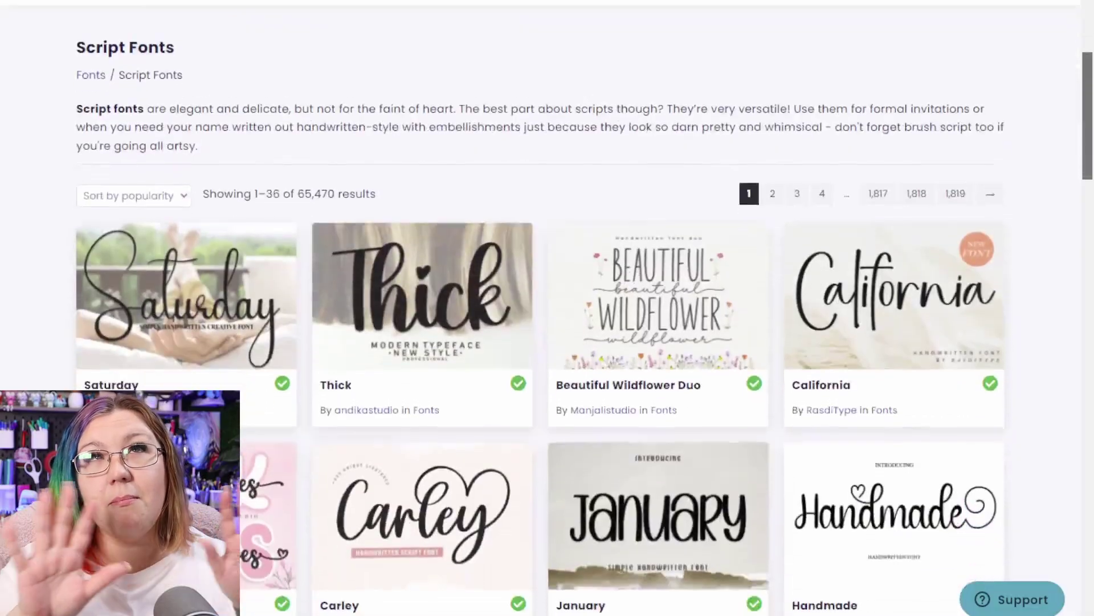
Install the Flower Honey.otf font from the downloaded archive, and close Silhouette Studio
{"action": "scroll", "coordinate": [547, 308], "scroll_direction": "down", "scroll_amount": 5}
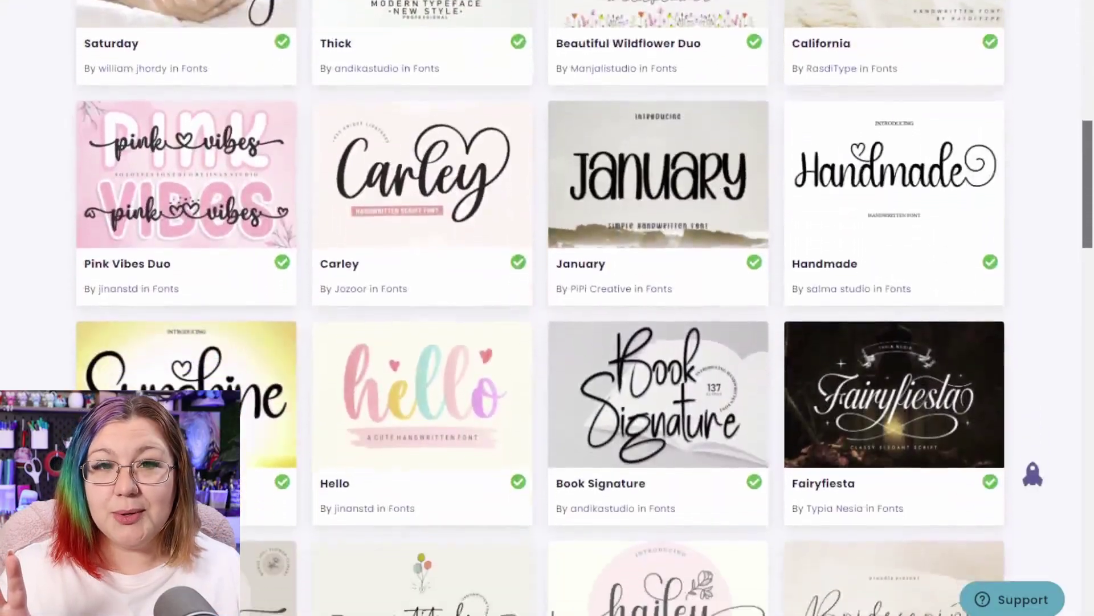
{"action": "scroll", "coordinate": [548, 308], "scroll_direction": "down", "scroll_amount": 5}
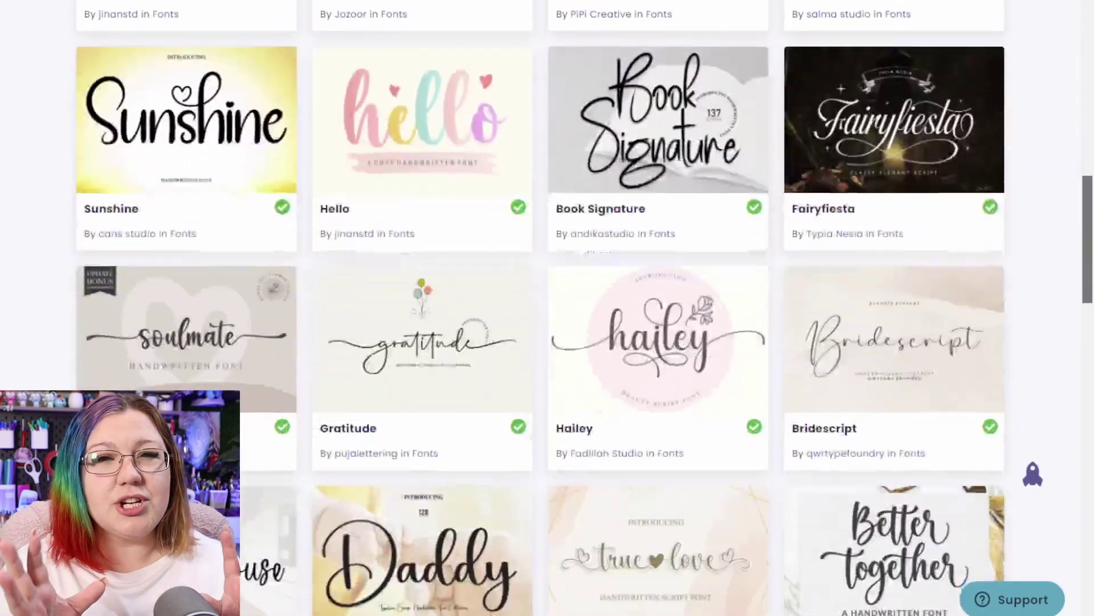
{"action": "scroll", "coordinate": [368, 343], "scroll_direction": "down", "scroll_amount": 1}
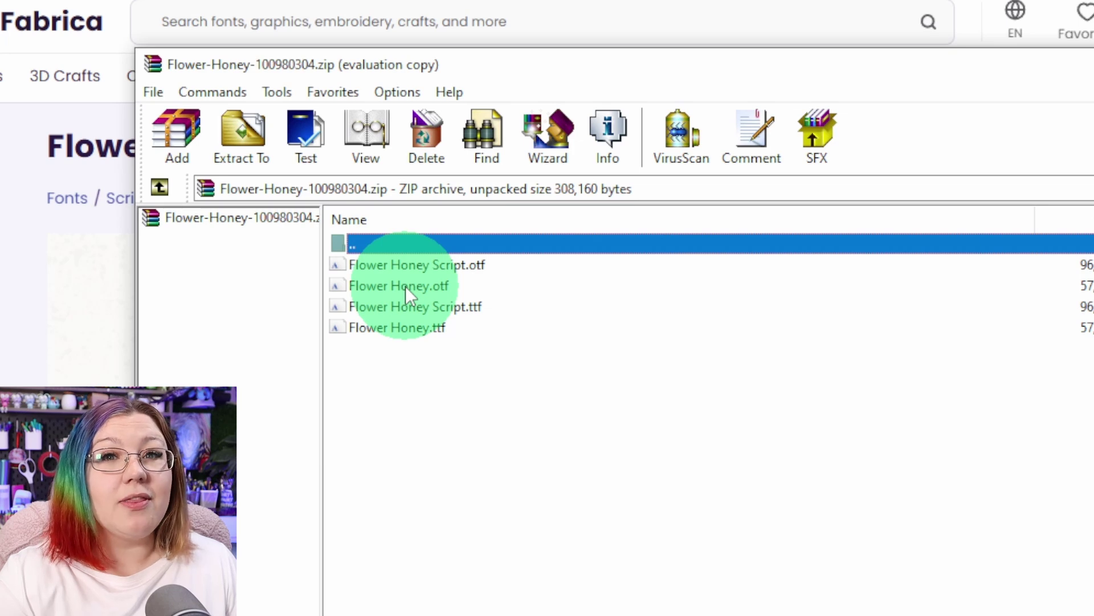
{"action": "double_click", "coordinate": [406, 286]}
{"action": "left_click", "coordinate": [299, 194]}
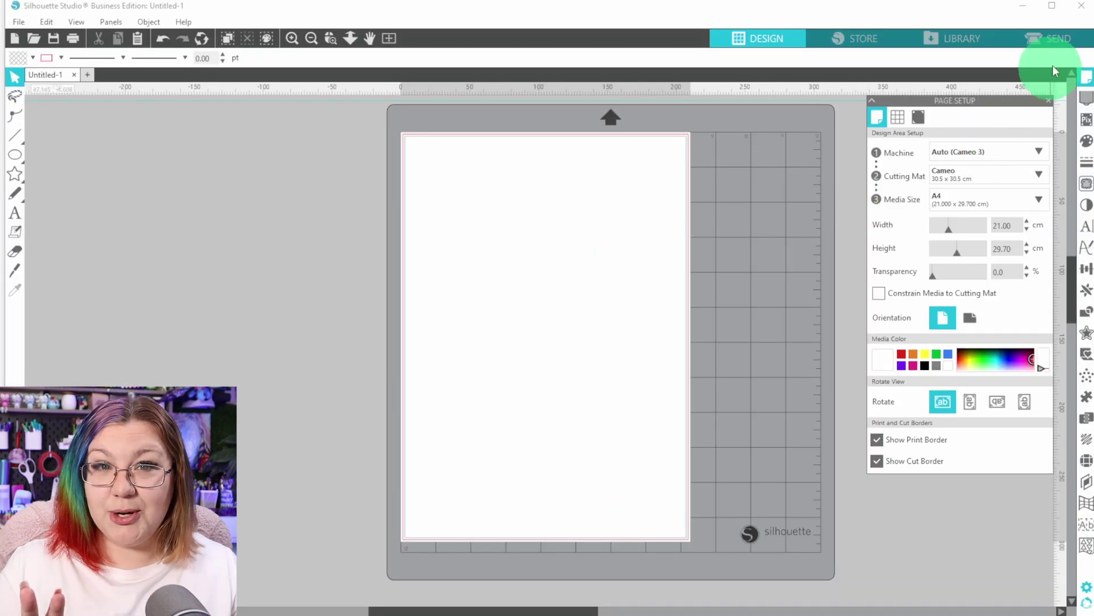
{"action": "left_click", "coordinate": [1080, 7]}
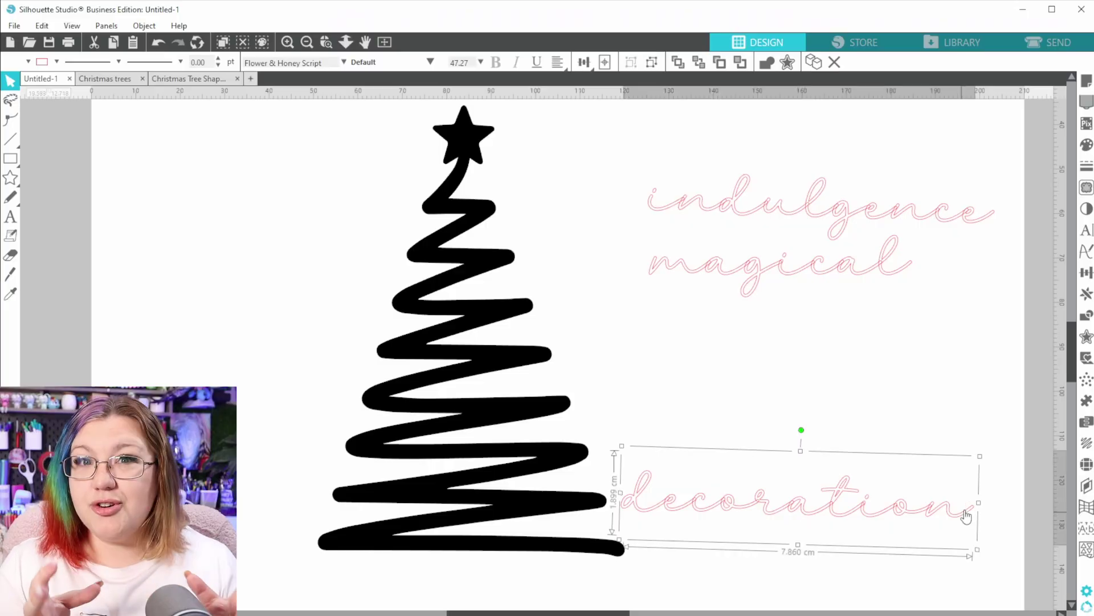
Shrink "decoration" to about 3.66 cm and "magical" to about 2.52 cm wide, and place both along the scribble tree's lowest line
{"action": "left_click_drag", "start_coordinate": [980, 456], "coordinate": [798, 500]}
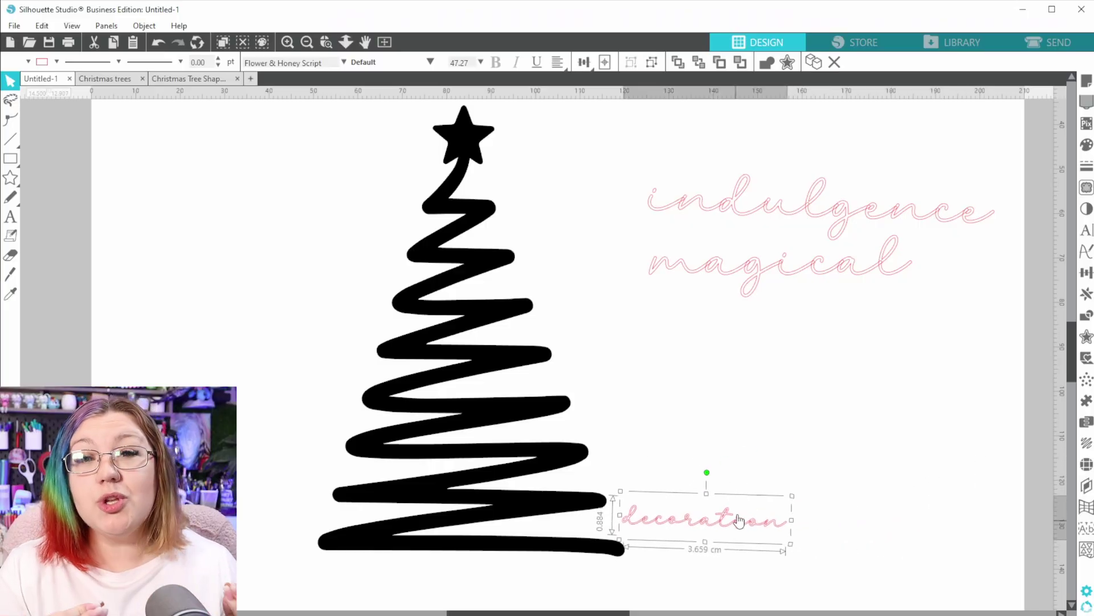
{"action": "left_click_drag", "start_coordinate": [740, 520], "coordinate": [570, 542]}
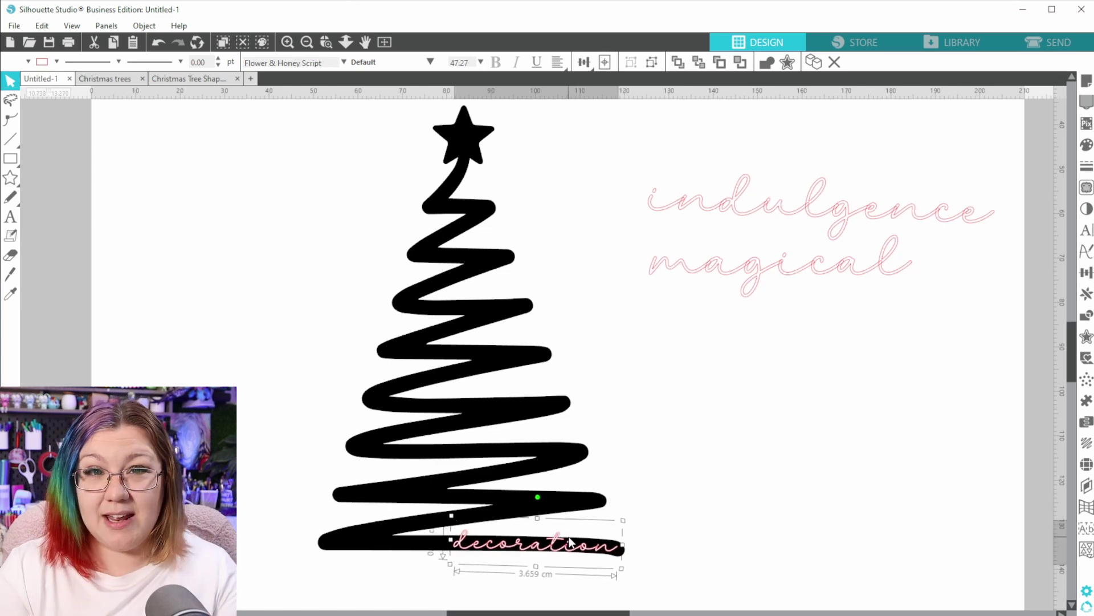
{"action": "left_click", "coordinate": [797, 268]}
{"action": "left_click_drag", "start_coordinate": [916, 304], "coordinate": [768, 259]}
{"action": "left_click_drag", "start_coordinate": [726, 246], "coordinate": [404, 550]}
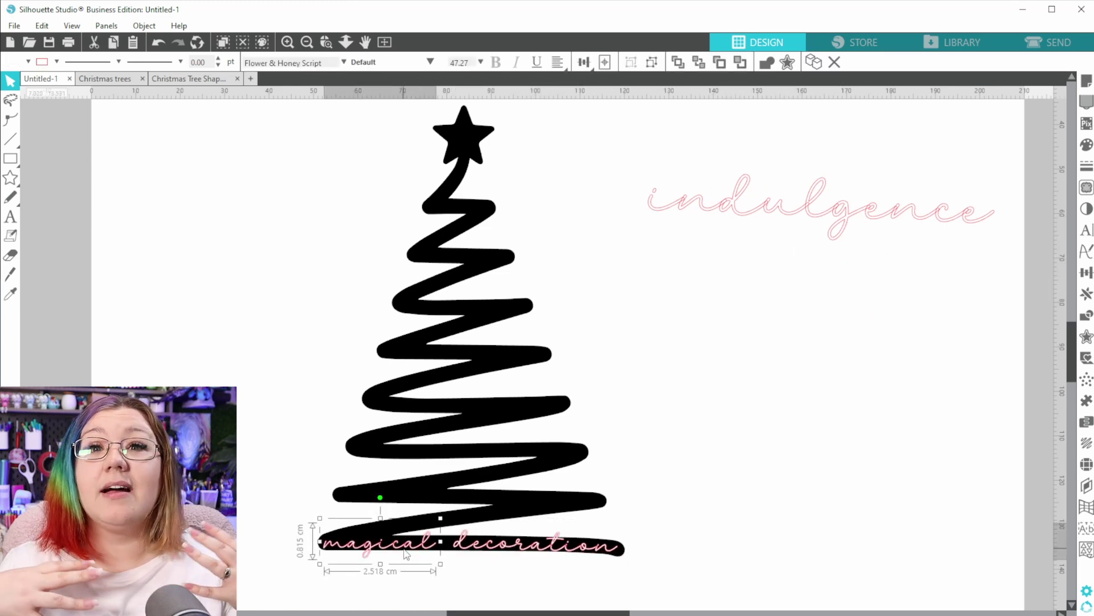
Shrink "indulgence" to about 4.55 cm wide, then tilt and place it over the slanted stroke above the lowest line
{"action": "left_click_drag", "start_coordinate": [931, 180], "coordinate": [847, 294]}
{"action": "left_click_drag", "start_coordinate": [925, 275], "coordinate": [777, 315]}
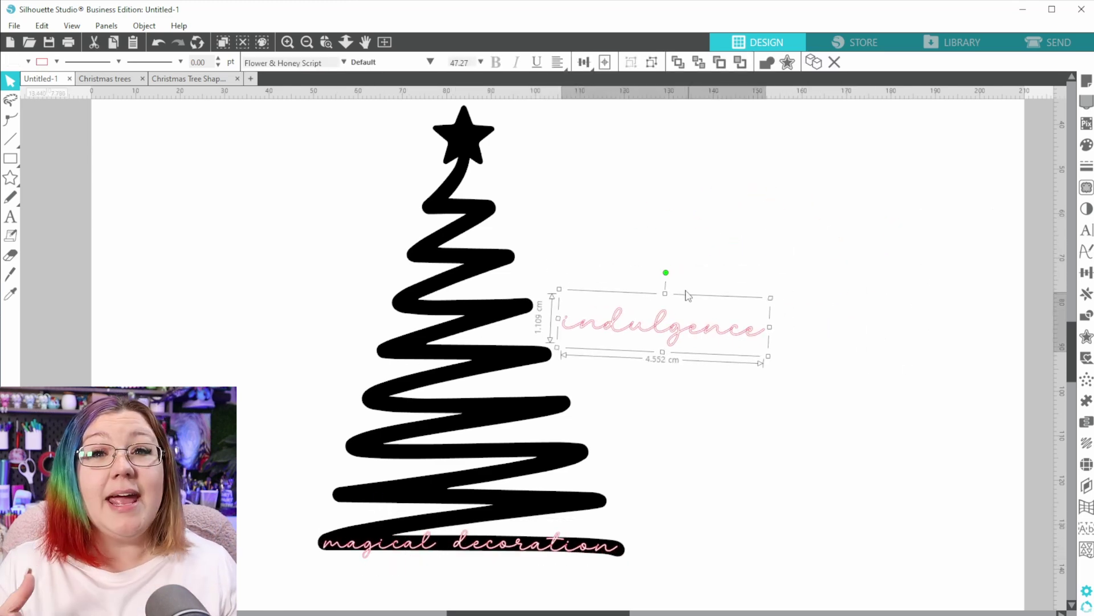
{"action": "left_click_drag", "start_coordinate": [665, 272], "coordinate": [652, 274]}
{"action": "left_click_drag", "start_coordinate": [667, 322], "coordinate": [465, 505]}
{"action": "left_click_drag", "start_coordinate": [507, 555], "coordinate": [589, 554]}
Fine-tune the tilt, size and position of "indulgence" to fit along the lowest slanted stroke
{"action": "scroll", "coordinate": [590, 554], "scroll_direction": "up", "scroll_amount": 2}
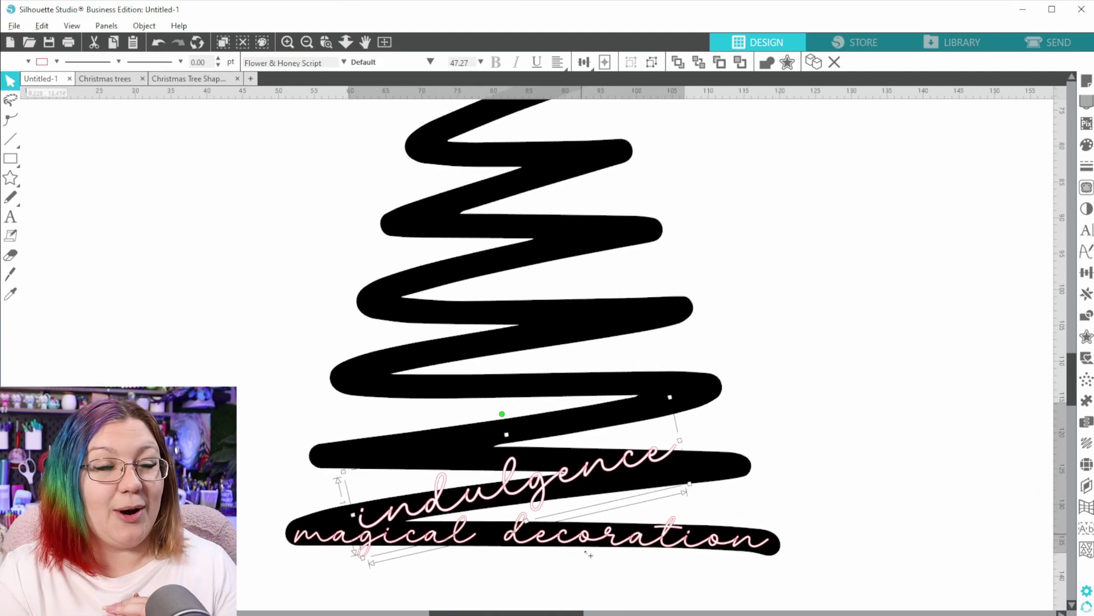
{"action": "scroll", "coordinate": [587, 553], "scroll_direction": "up", "scroll_amount": 3}
{"action": "left_click", "coordinate": [1009, 345]}
{"action": "scroll", "coordinate": [1009, 344], "scroll_direction": "down", "scroll_amount": 2}
{"action": "left_click_drag", "start_coordinate": [542, 352], "coordinate": [550, 360]}
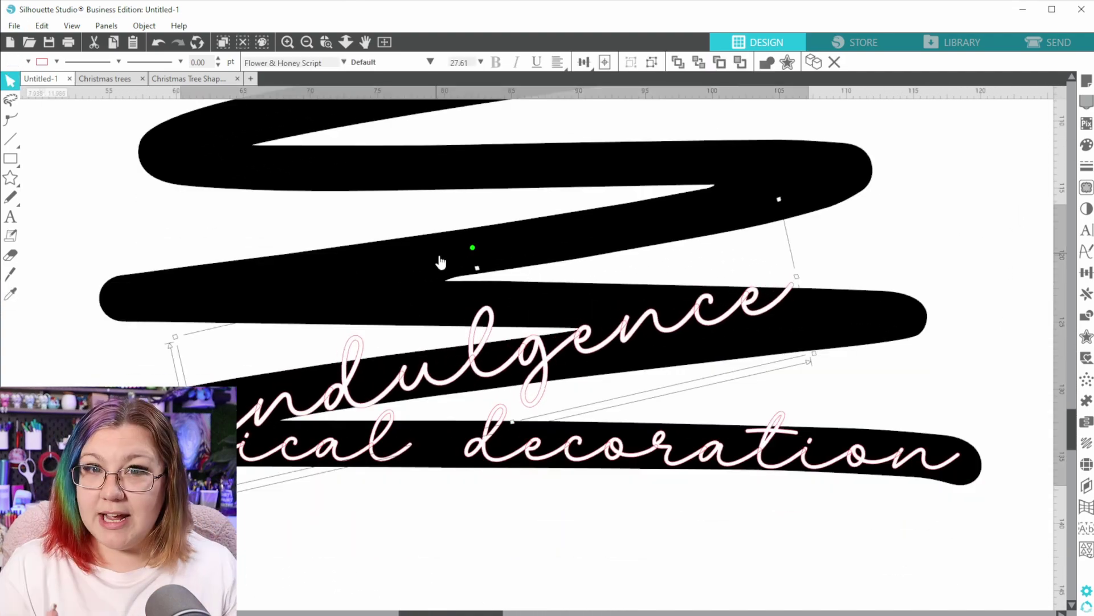
{"action": "left_click_drag", "start_coordinate": [473, 247], "coordinate": [484, 251]}
{"action": "left_click_drag", "start_coordinate": [789, 218], "coordinate": [737, 241]}
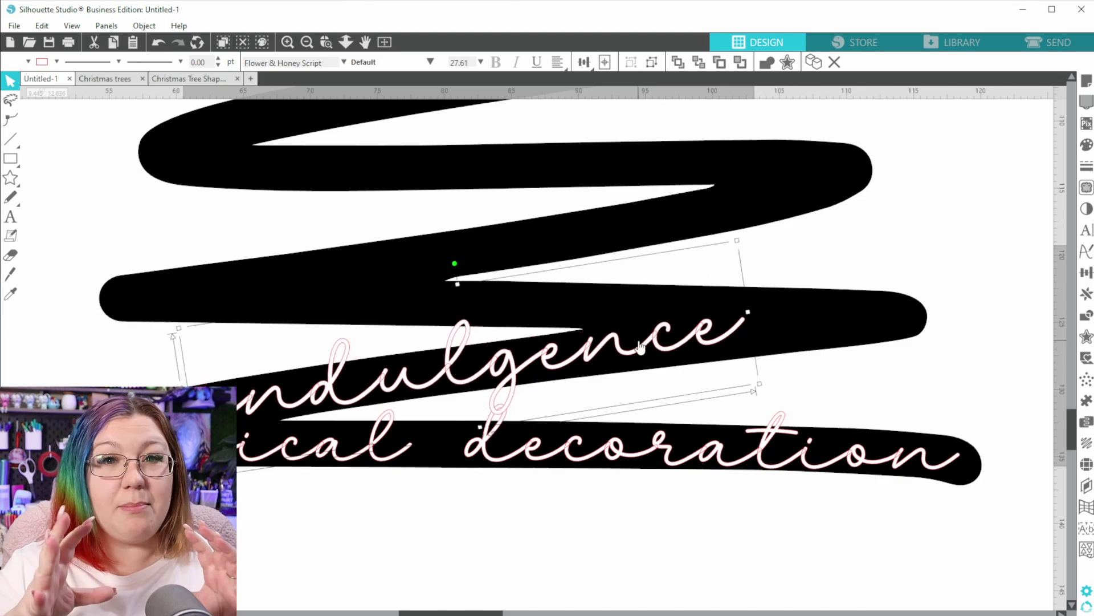
{"action": "key", "text": "space"}
{"action": "left_click_drag", "start_coordinate": [632, 352], "coordinate": [560, 365]}
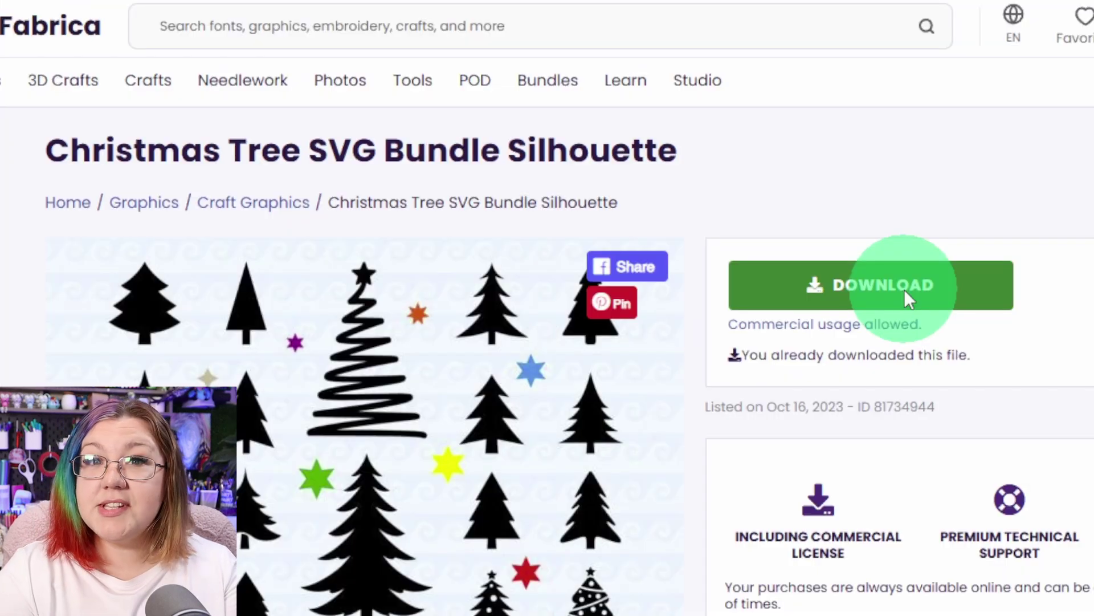
Download the Christmas Tree SVG Bundle Silhouette graphic and extract Christmas trees.png from its archive
{"action": "left_click", "coordinate": [670, 161]}
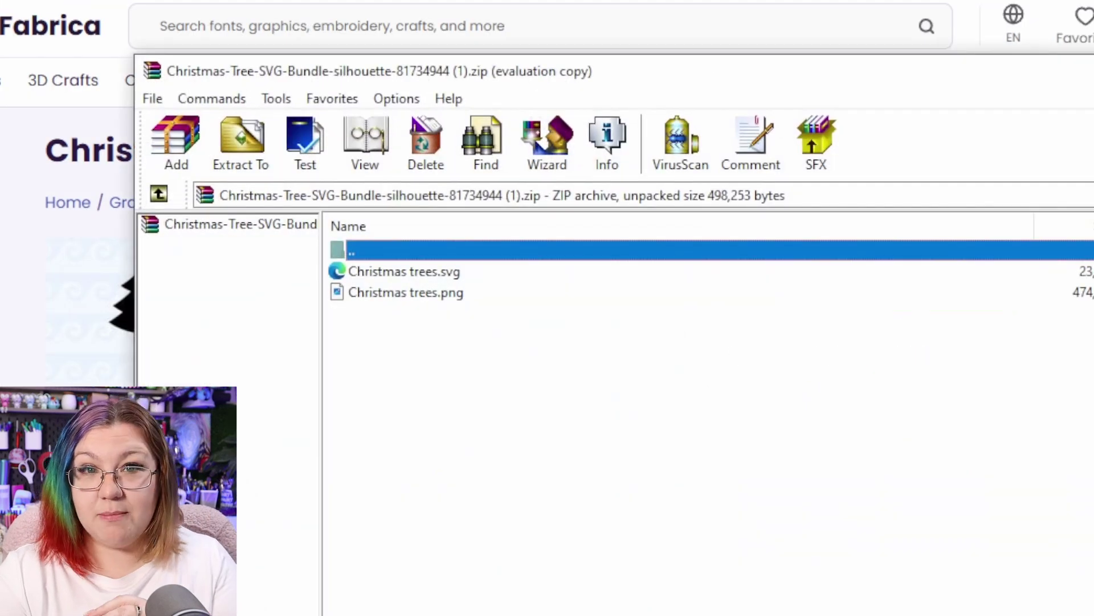
{"action": "left_click", "coordinate": [411, 296]}
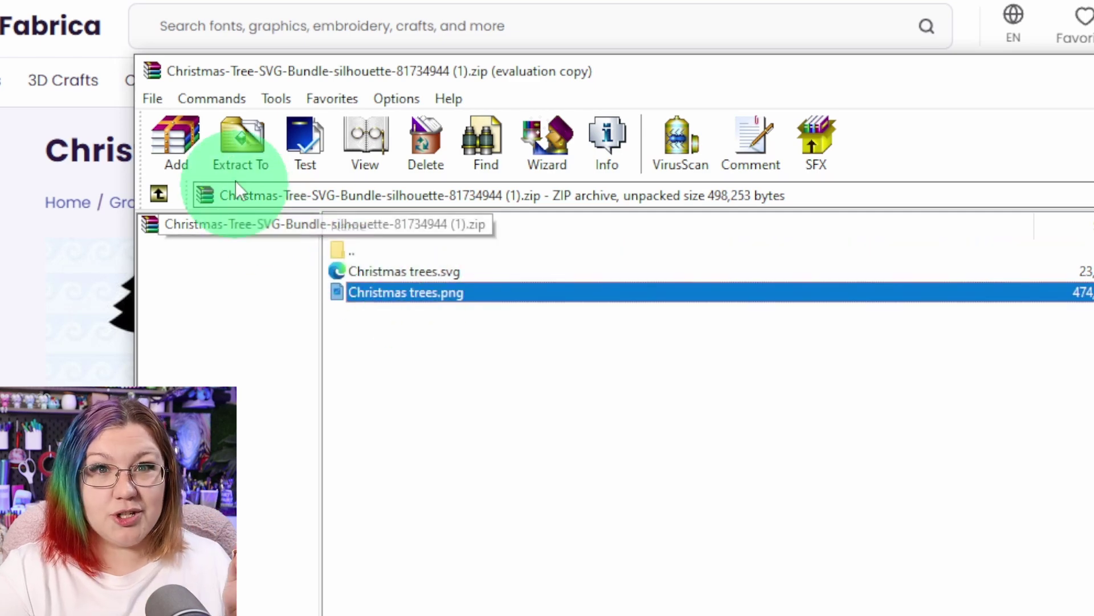
{"action": "left_click", "coordinate": [251, 151]}
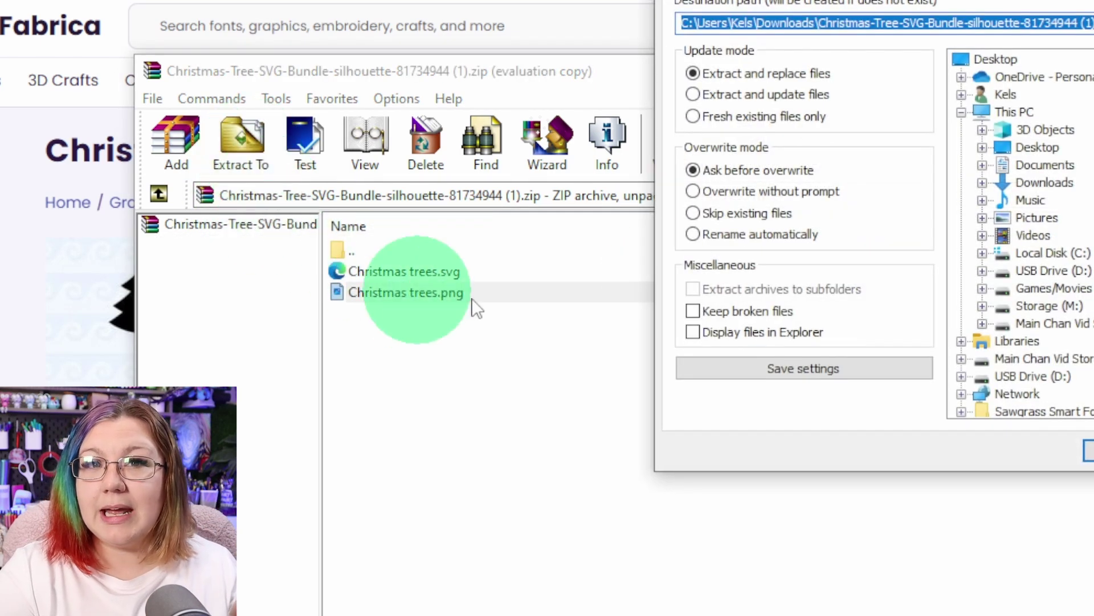
{"action": "left_click", "coordinate": [916, 21]}
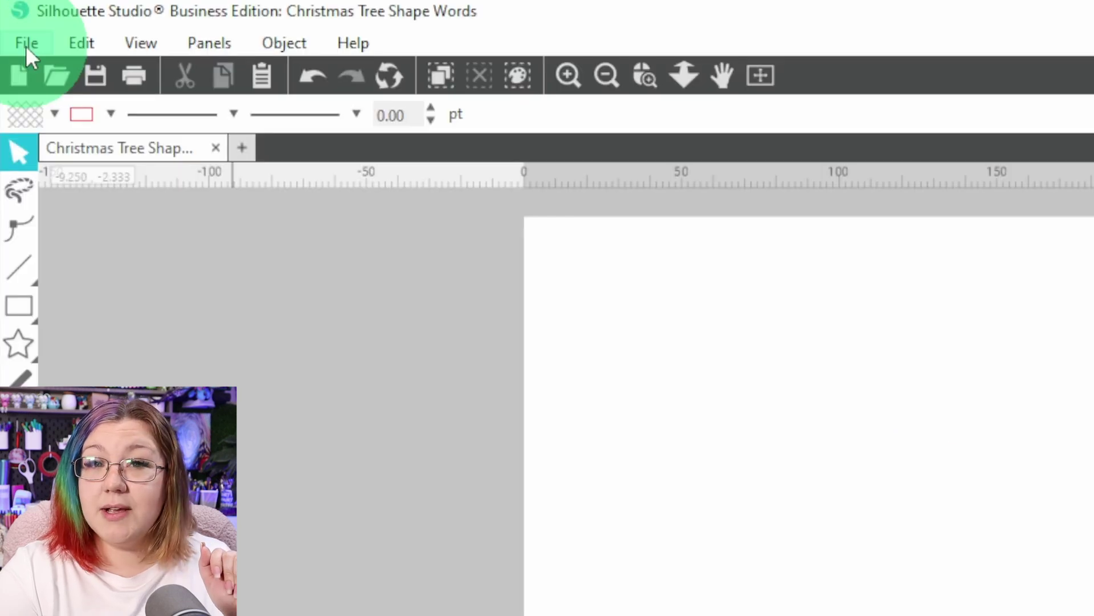
Open the Christmas trees.png file in Silhouette Studio as a new design
{"action": "left_click", "coordinate": [14, 23]}
{"action": "left_click", "coordinate": [96, 126]}
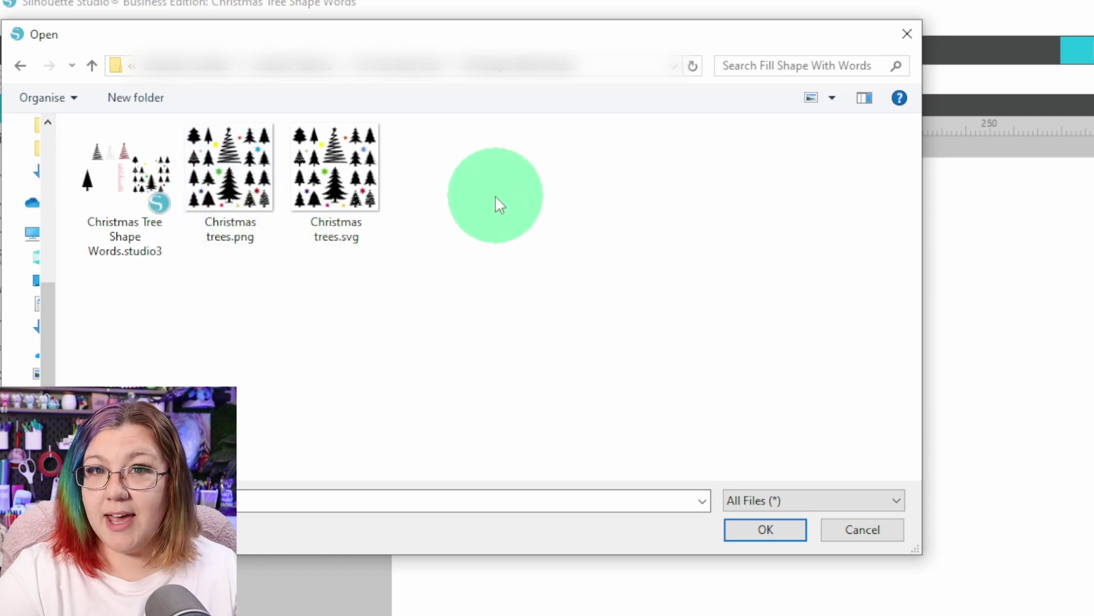
{"action": "left_click", "coordinate": [258, 183]}
{"action": "left_click", "coordinate": [765, 530]}
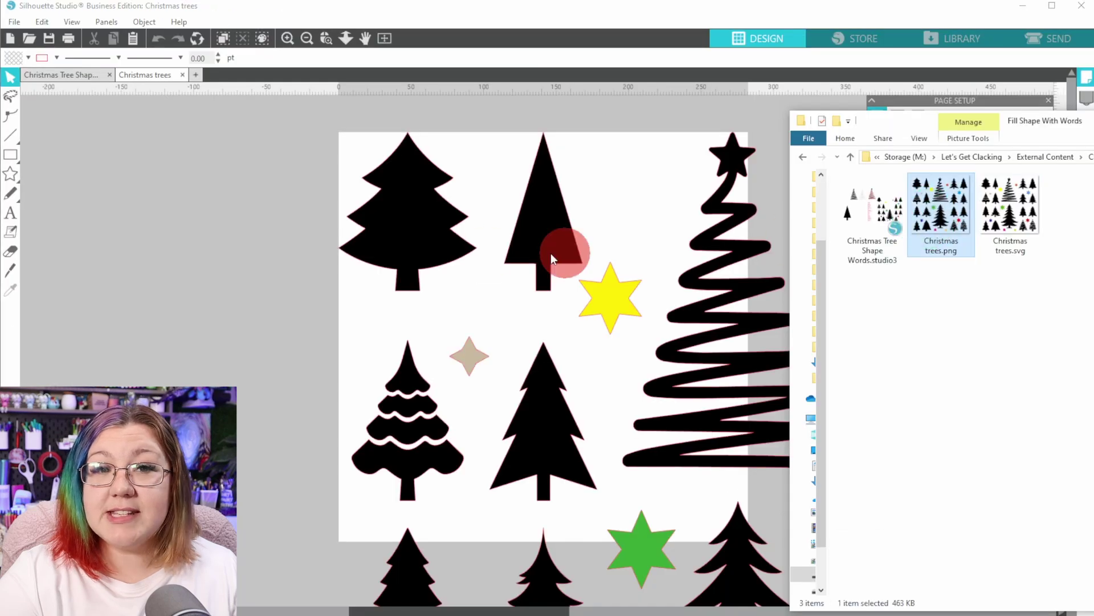
{"action": "left_click_drag", "start_coordinate": [550, 253], "coordinate": [192, 272]}
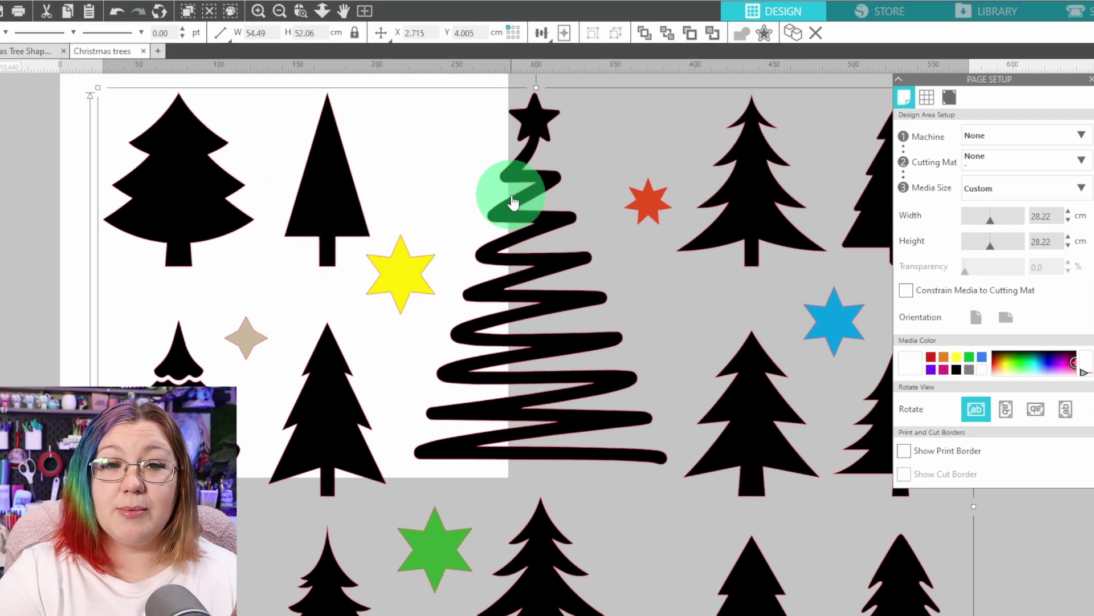
Release the compound path of the trees artwork and delete every shape except the plain triangular tree
{"action": "right_click", "coordinate": [527, 210]}
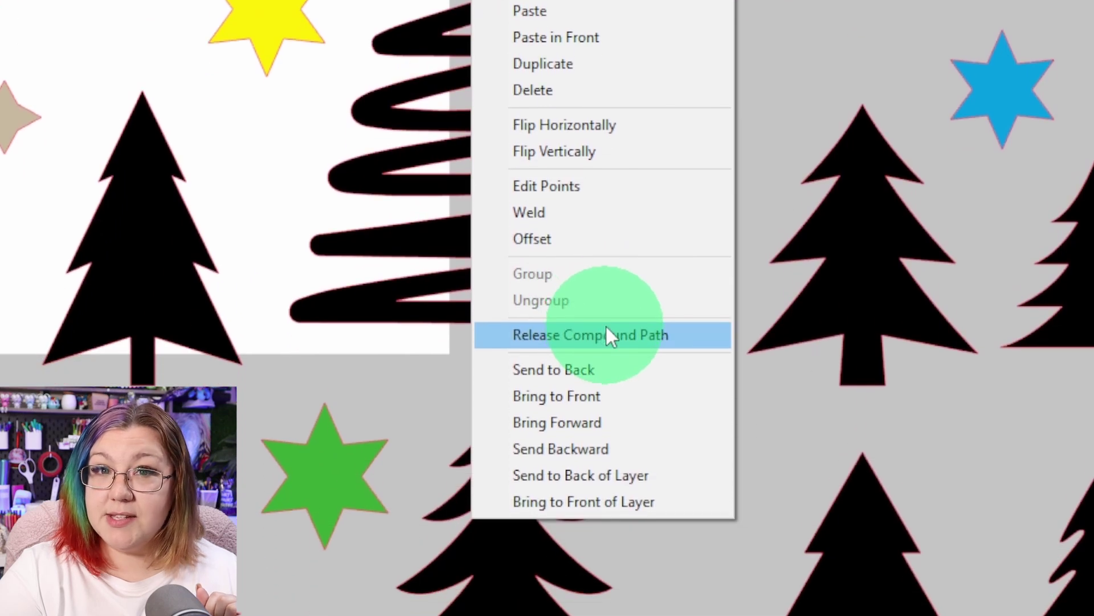
{"action": "left_click", "coordinate": [608, 336]}
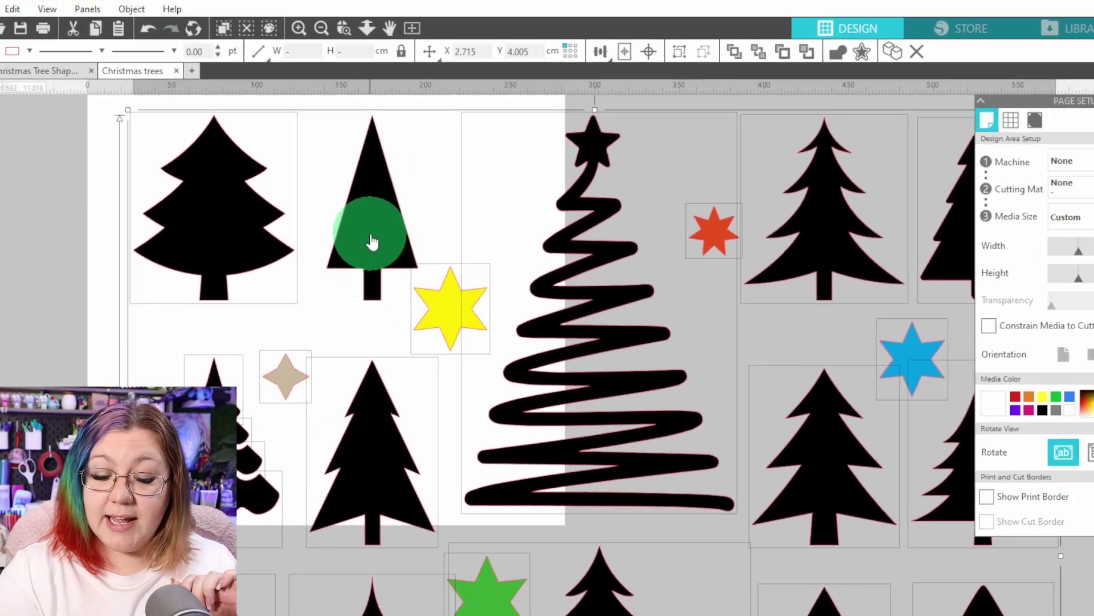
{"action": "key", "text": "Delete"}
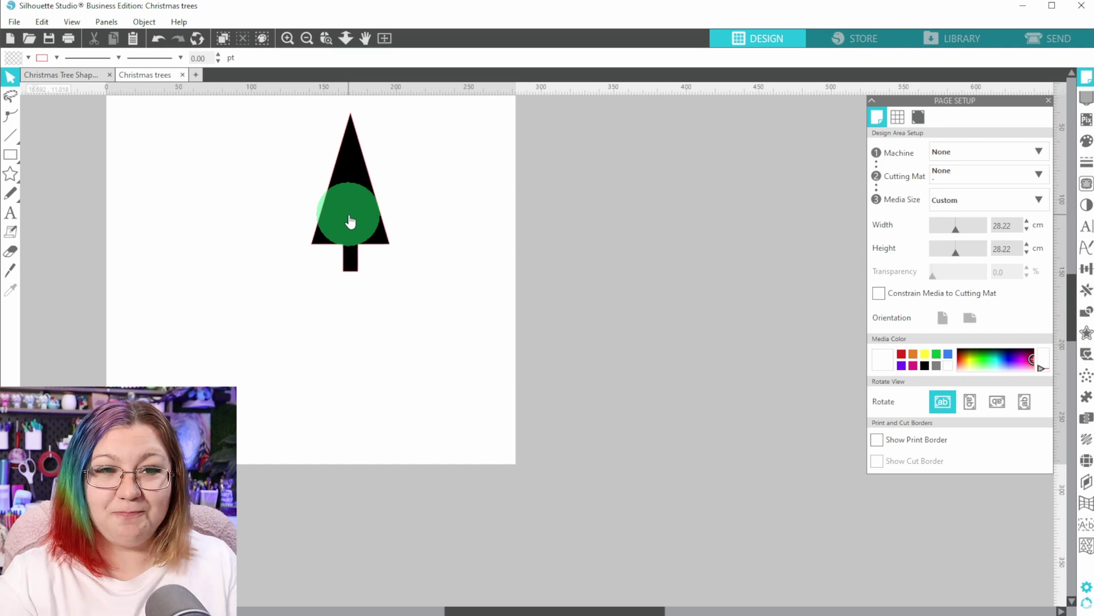
Position the triangular tree on the page and enlarge it to fill most of the page height
{"action": "left_click", "coordinate": [511, 254]}
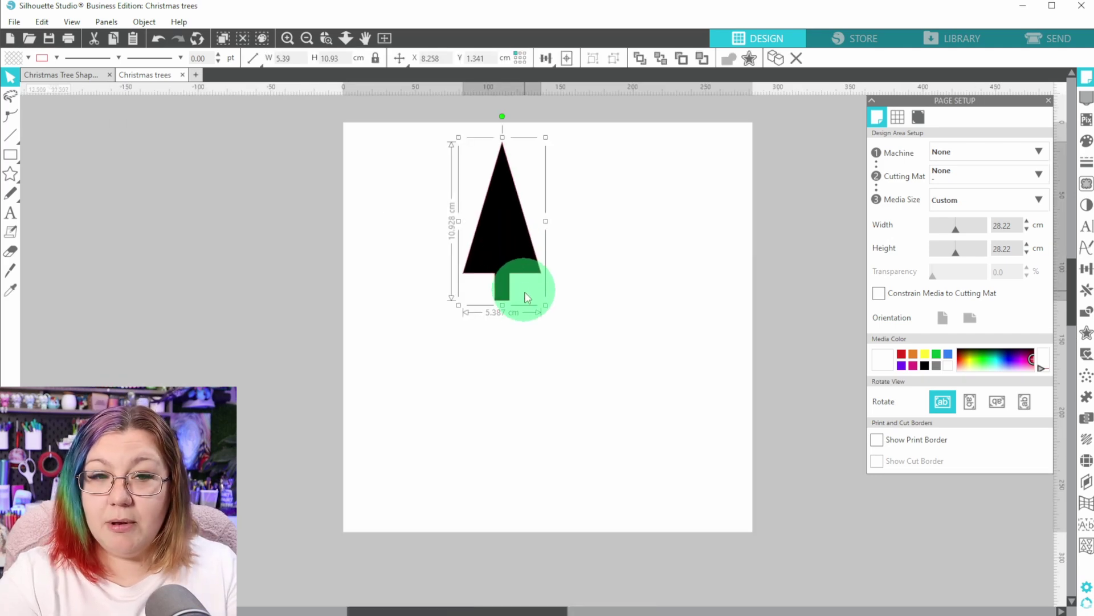
{"action": "left_click_drag", "start_coordinate": [544, 305], "coordinate": [663, 521]}
{"action": "left_click", "coordinate": [108, 74]}
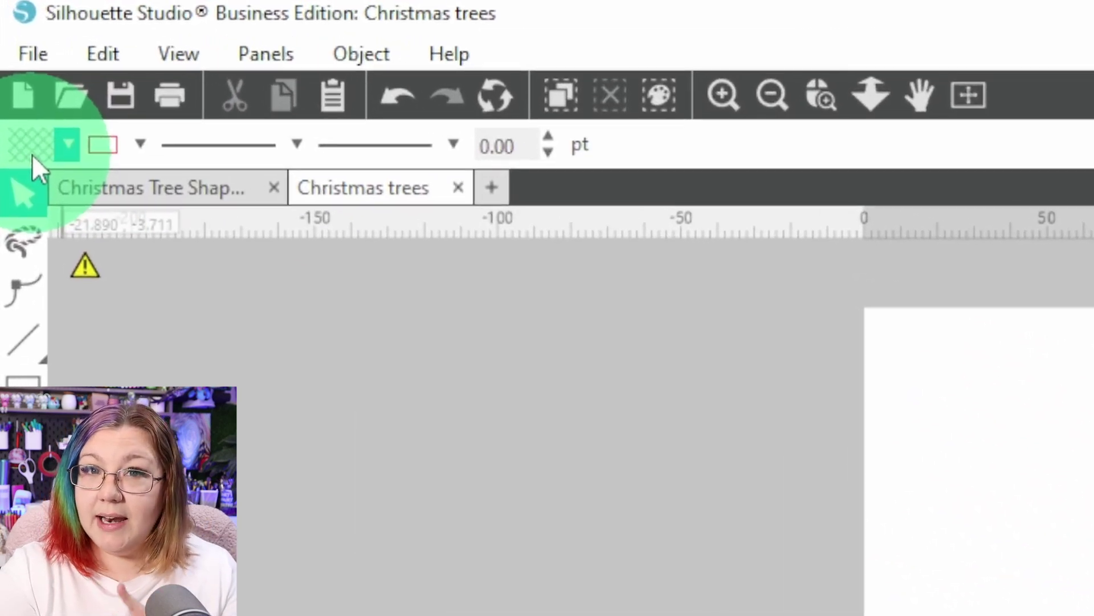
{"action": "left_click", "coordinate": [32, 154]}
{"action": "left_click", "coordinate": [118, 200]}
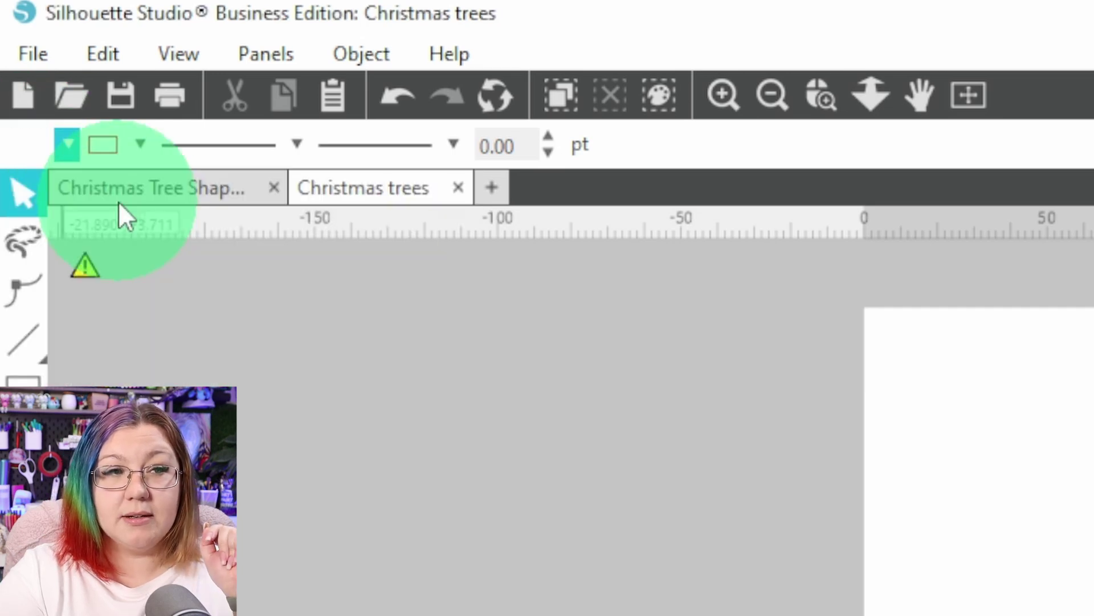
{"action": "left_click_drag", "start_coordinate": [511, 344], "coordinate": [954, 596]}
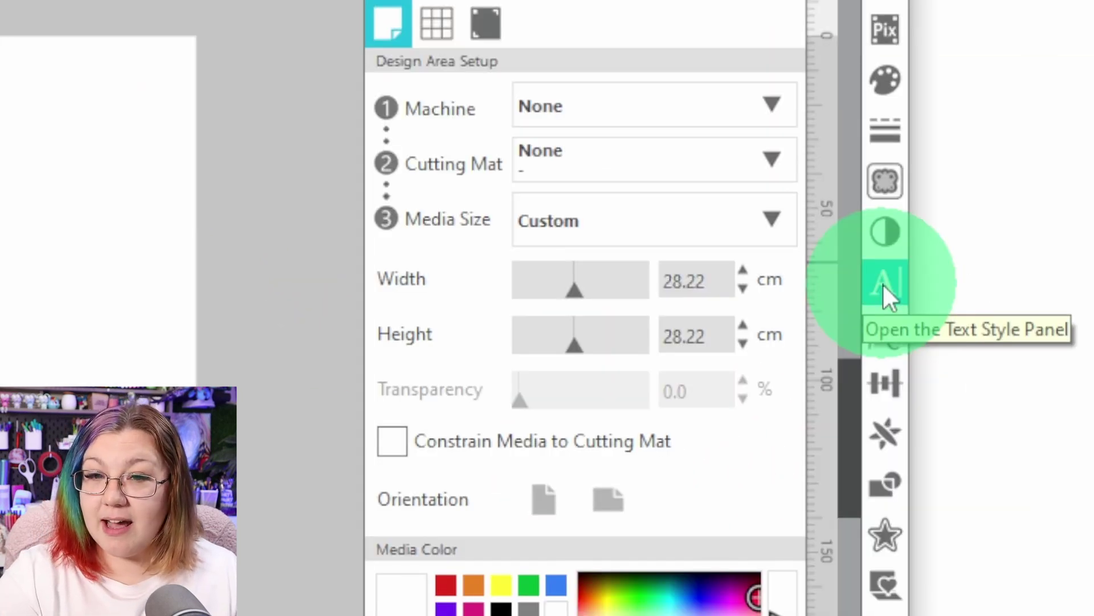
Set the text style to the Flower & Honey font at a size of 24 pt
{"action": "left_click", "coordinate": [883, 295]}
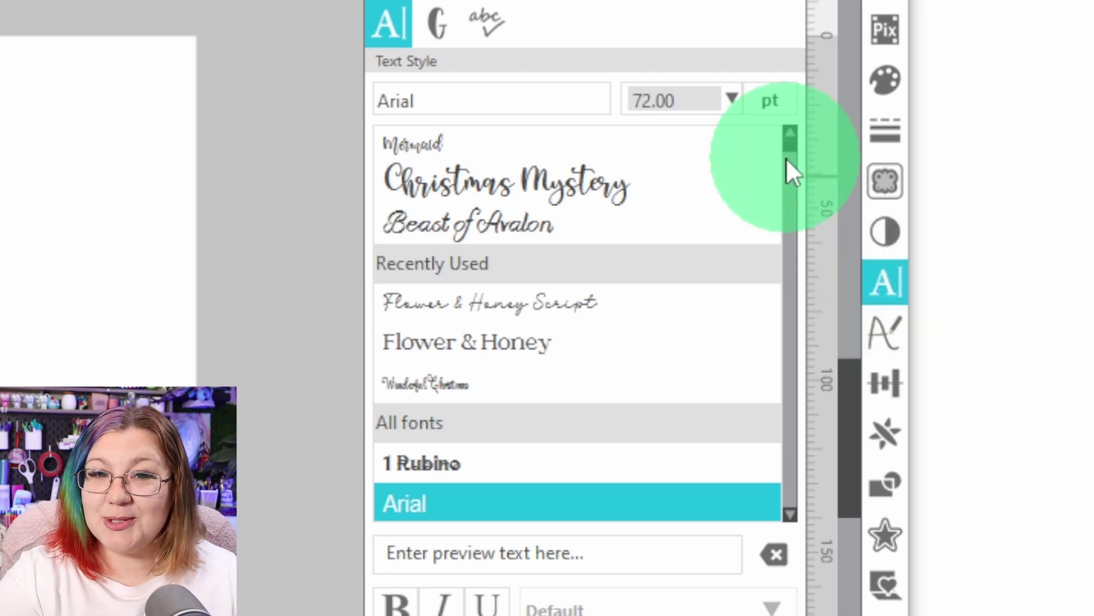
{"action": "left_click_drag", "start_coordinate": [787, 171], "coordinate": [795, 287]}
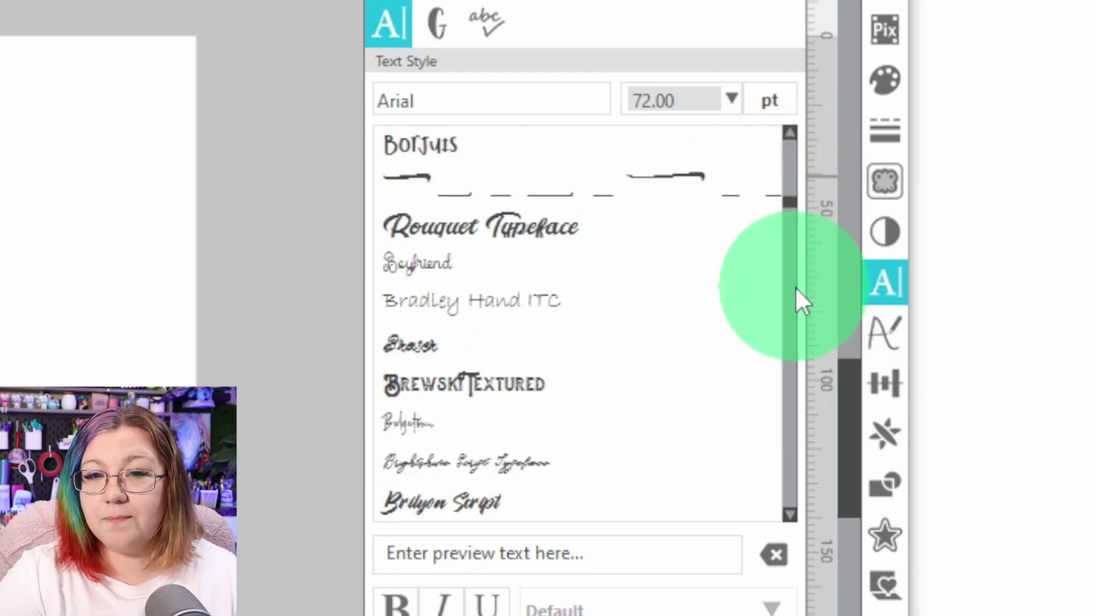
{"action": "scroll", "coordinate": [603, 410], "scroll_direction": "down", "scroll_amount": 10}
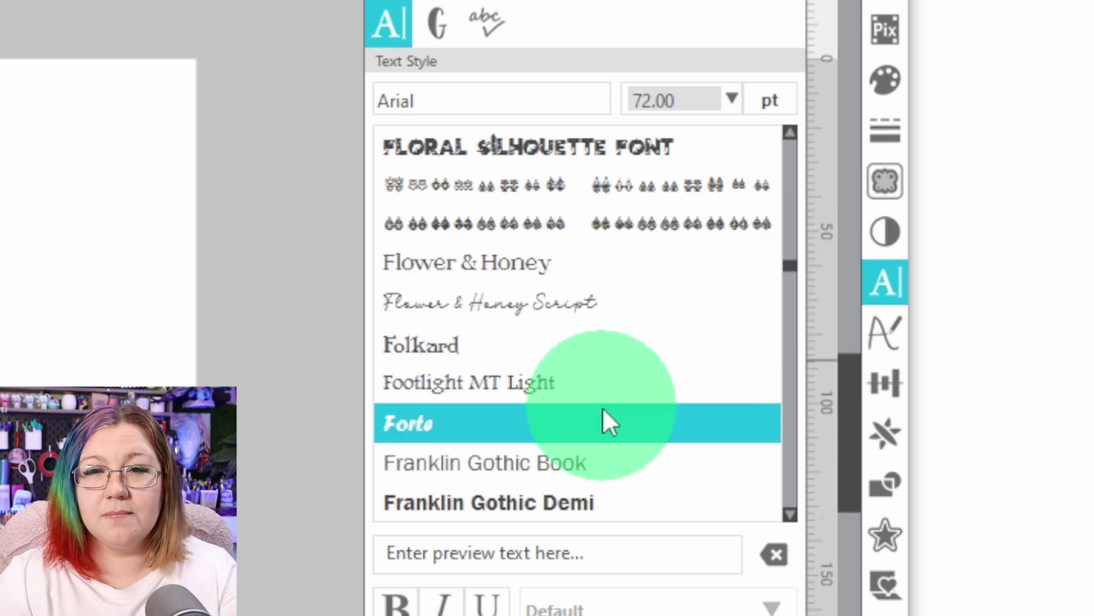
{"action": "left_click", "coordinate": [547, 261]}
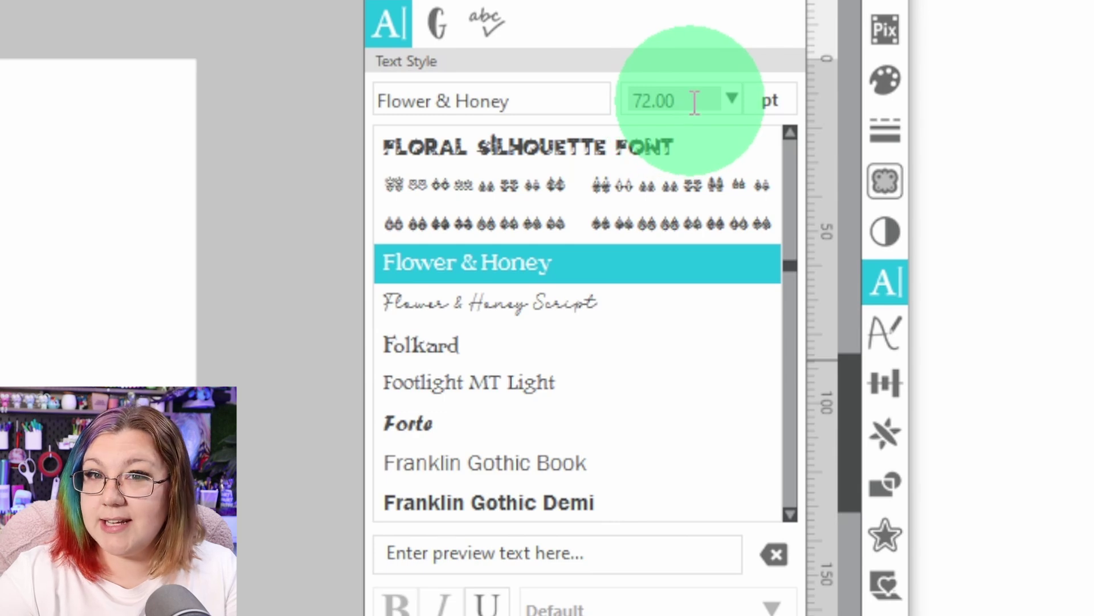
{"action": "left_click", "coordinate": [730, 98]}
{"action": "scroll", "coordinate": [692, 211], "scroll_direction": "down", "scroll_amount": 1}
{"action": "scroll", "coordinate": [692, 212], "scroll_direction": "down", "scroll_amount": 5}
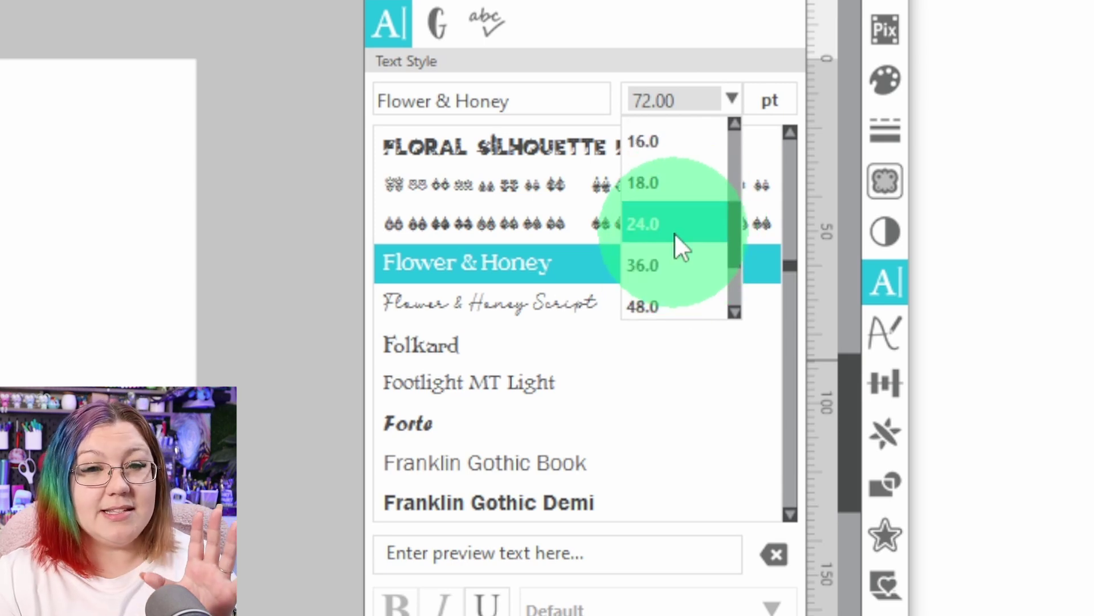
{"action": "left_click", "coordinate": [675, 231]}
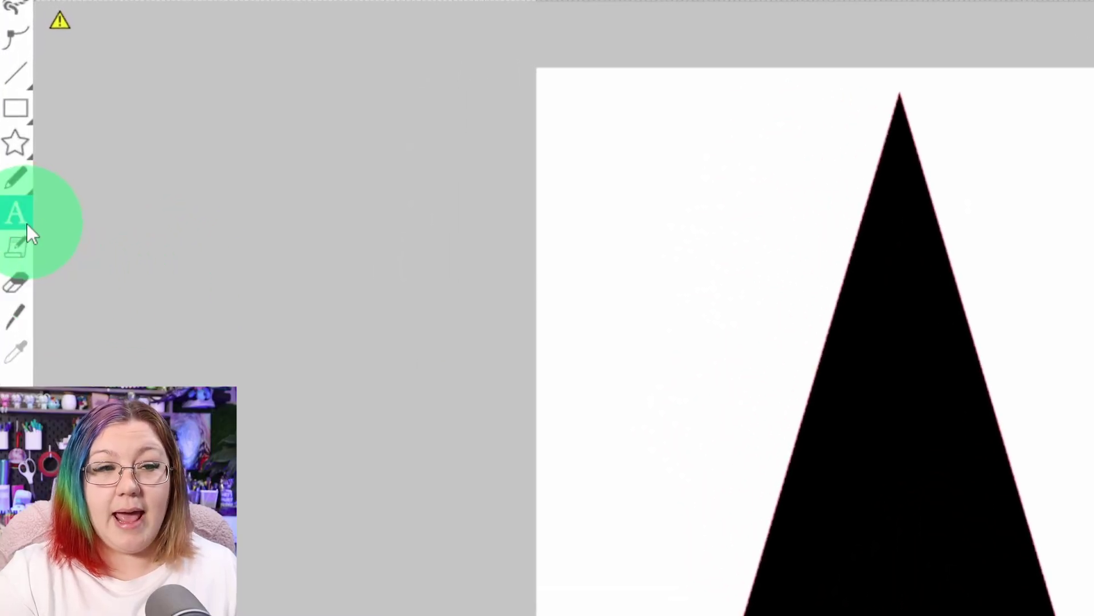
Add the word "love" as a text object in the blank area beside the page
{"action": "left_click", "coordinate": [17, 217]}
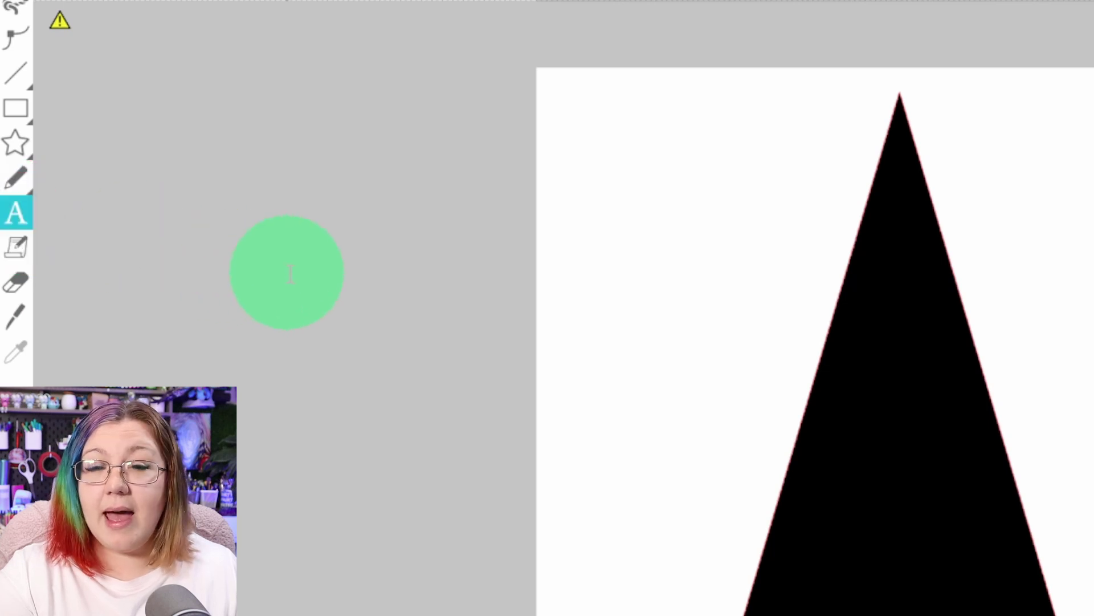
{"action": "left_click", "coordinate": [290, 274]}
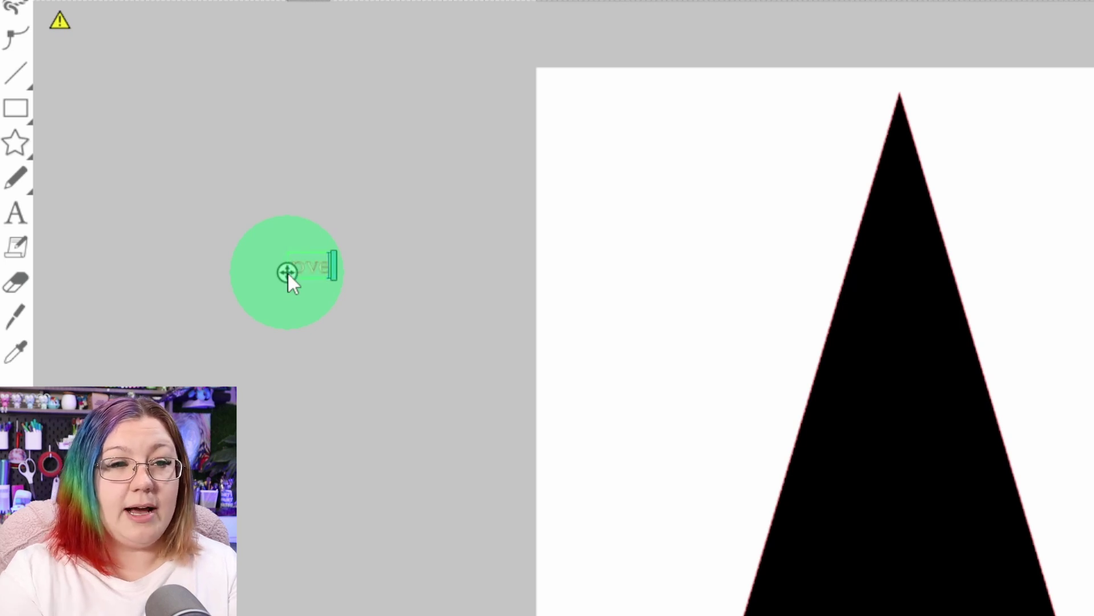
{"action": "left_click", "coordinate": [313, 310]}
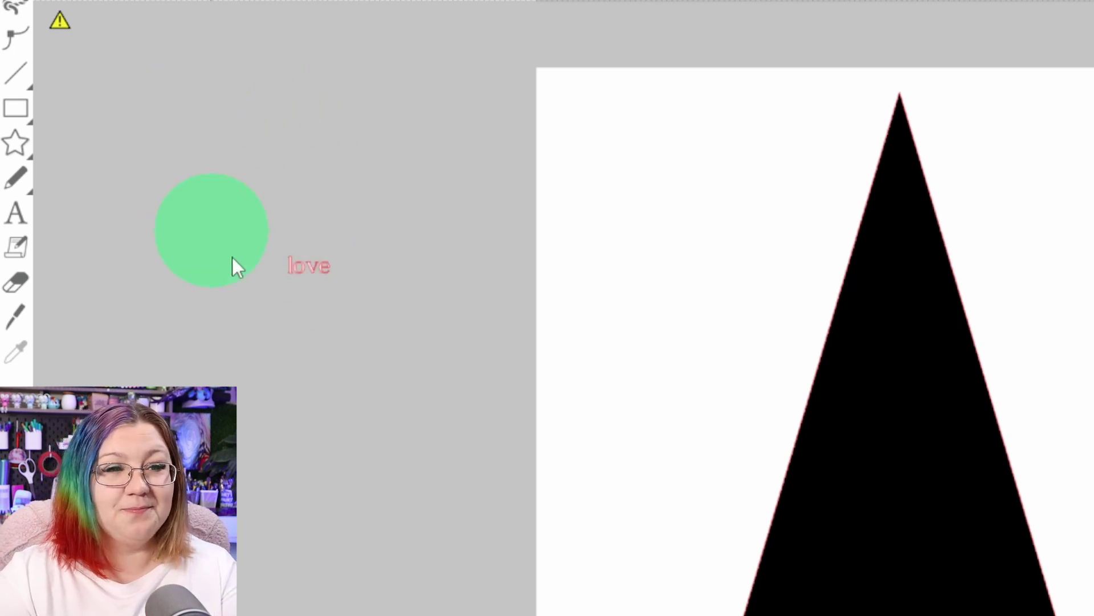
Add the words "treats" and "giving" as separate text objects below "love"
{"action": "key", "text": "t"}
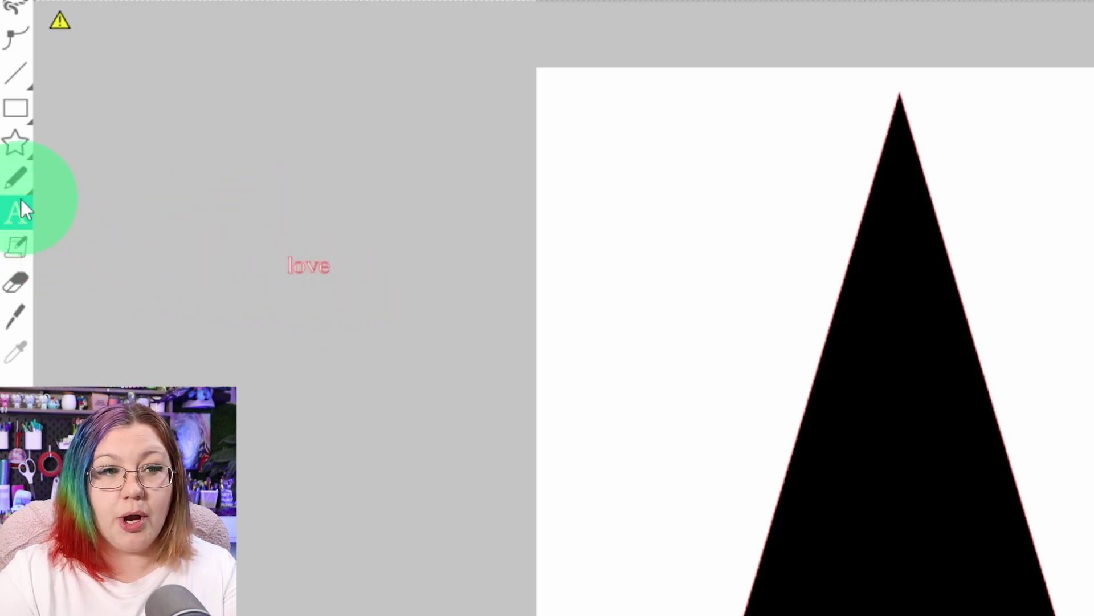
{"action": "key", "text": "v"}
{"action": "left_click_drag", "start_coordinate": [302, 322], "coordinate": [340, 323]}
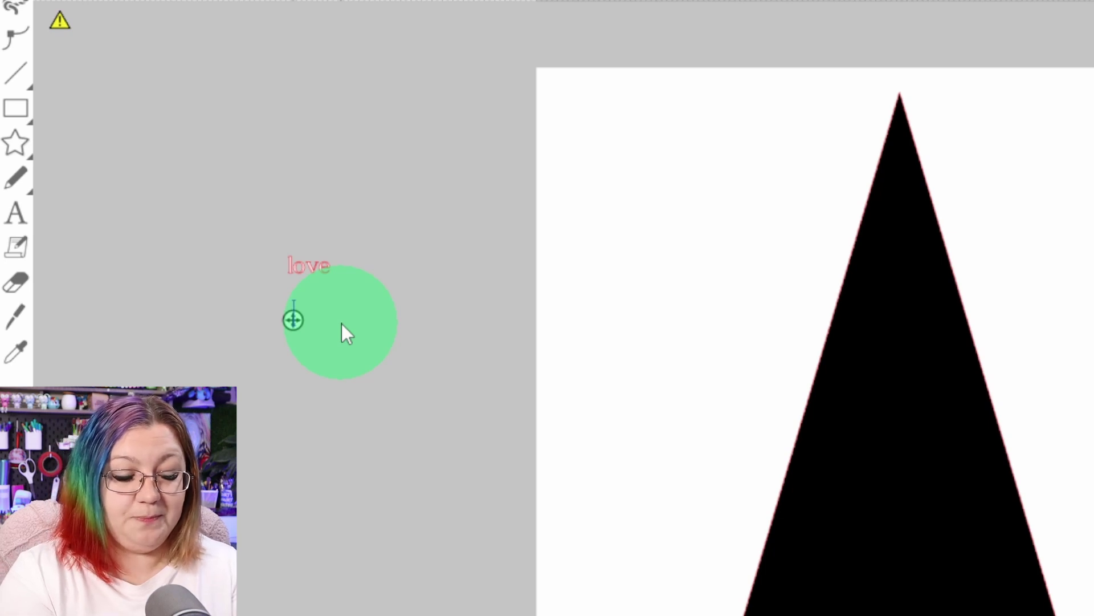
{"action": "type", "text": "treats"}
{"action": "left_click", "coordinate": [341, 388]}
{"action": "left_click", "coordinate": [12, 215]}
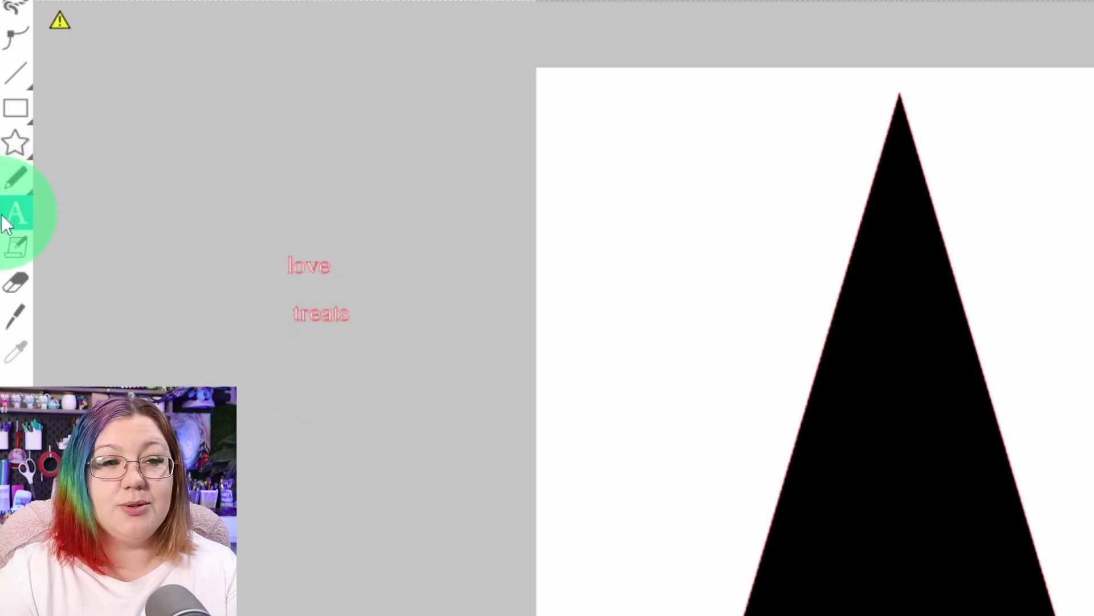
{"action": "left_click", "coordinate": [293, 375]}
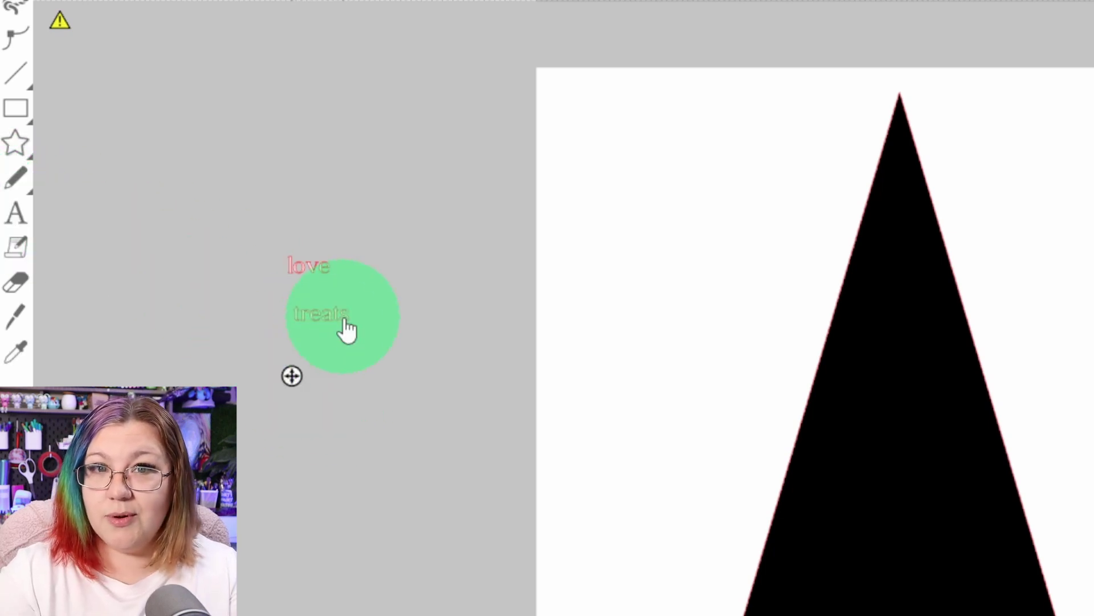
{"action": "type", "text": "giving"}
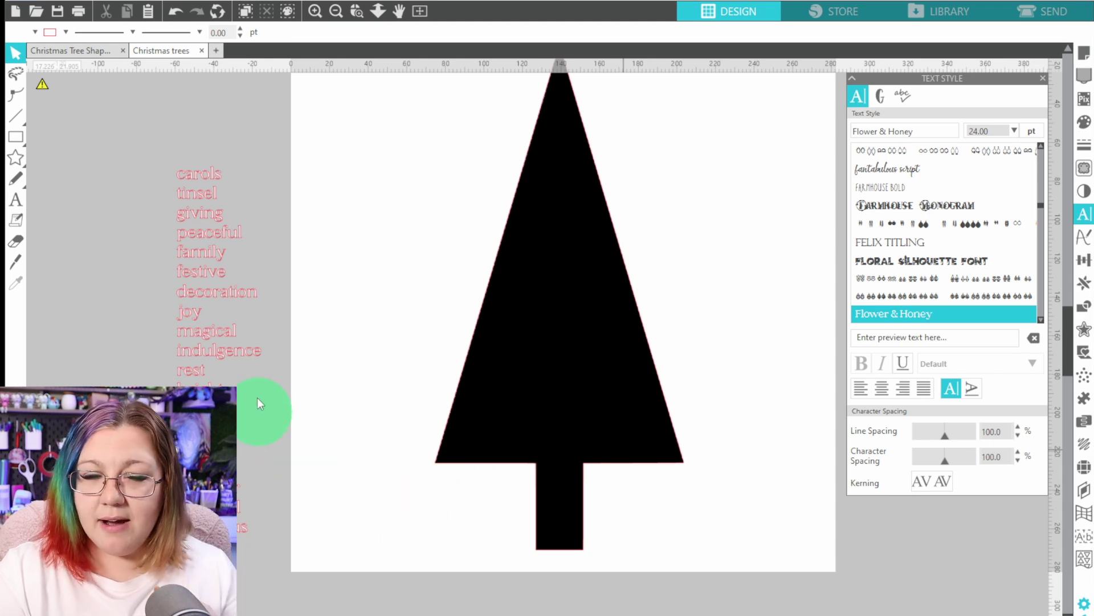
Select the whole column of festive words and move it onto the page beside the tree
{"action": "left_click_drag", "start_coordinate": [110, 127], "coordinate": [359, 598]}
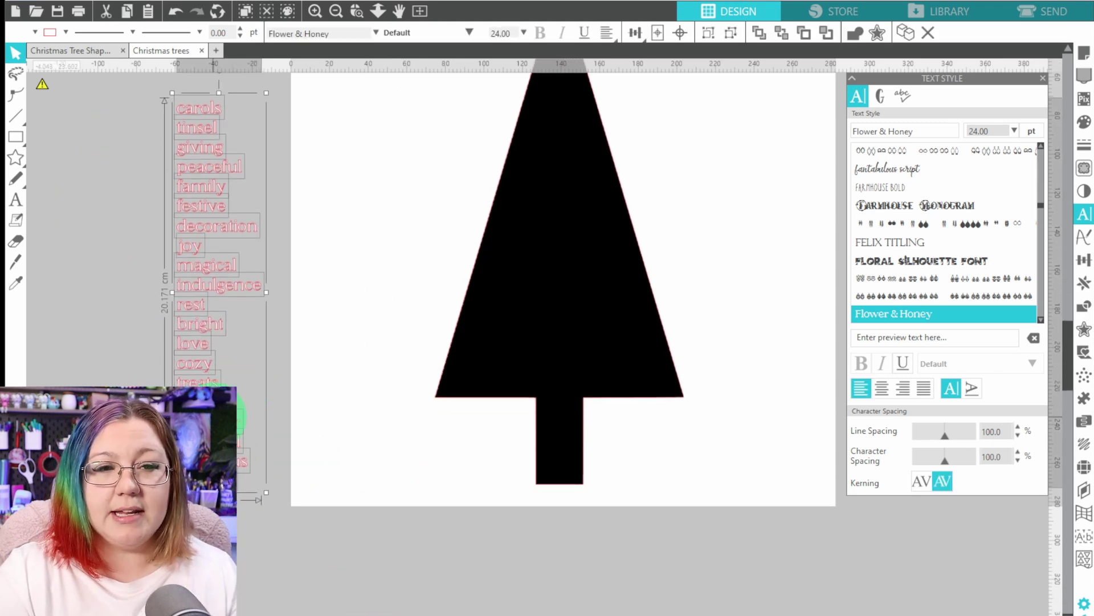
{"action": "left_click_drag", "start_coordinate": [217, 425], "coordinate": [353, 422]}
{"action": "scroll", "coordinate": [369, 389], "scroll_direction": "up", "scroll_amount": 2}
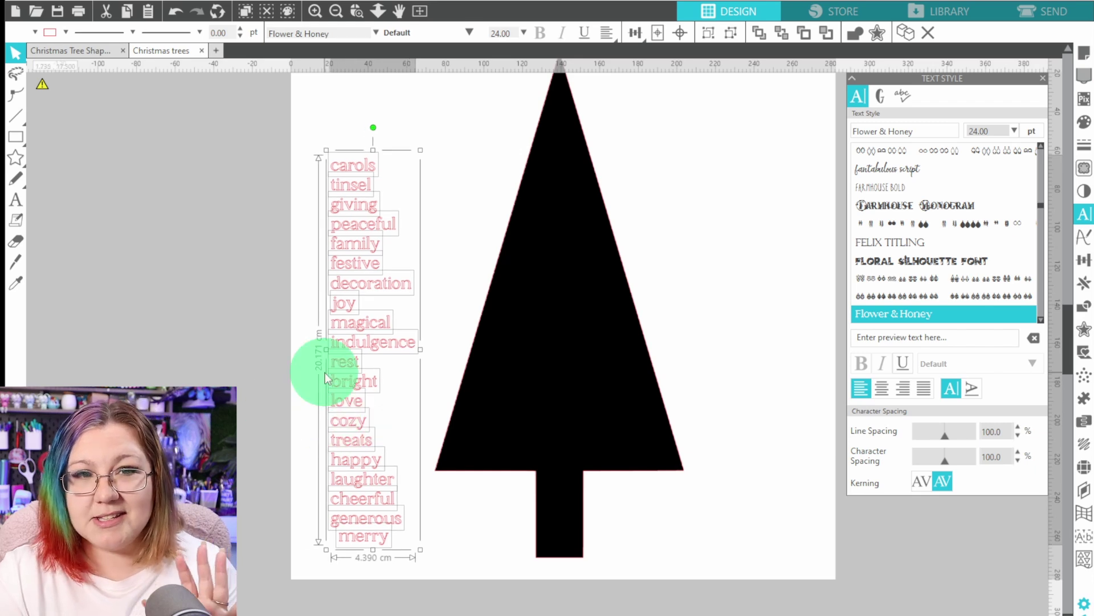
{"action": "left_click", "coordinate": [245, 377]}
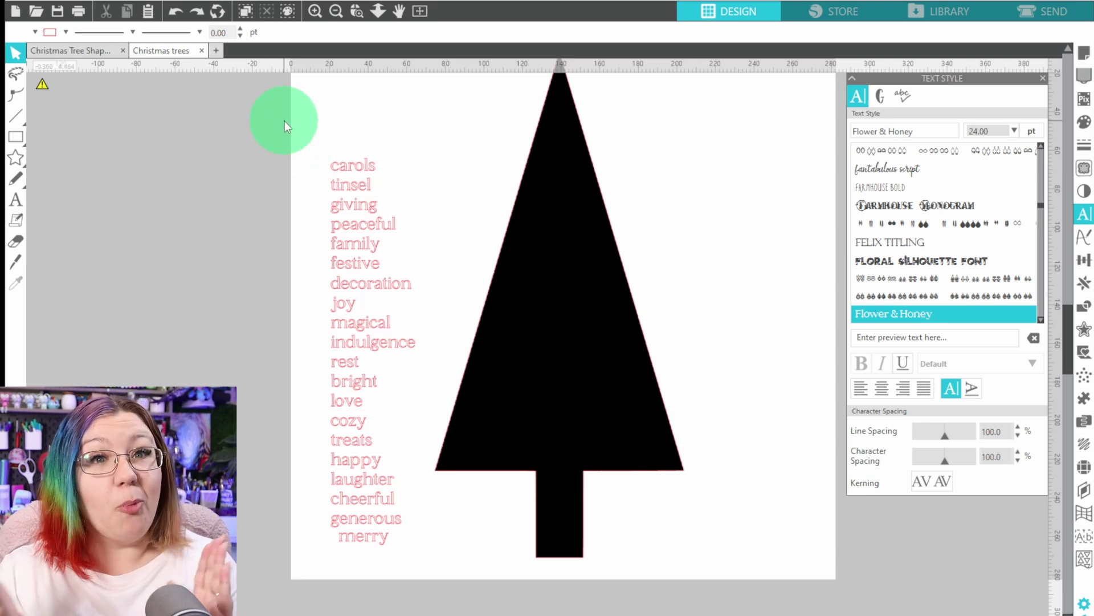
Duplicate the full column of words and place one copy off the page as a spare
{"action": "left_click_drag", "start_coordinate": [280, 119], "coordinate": [458, 576]}
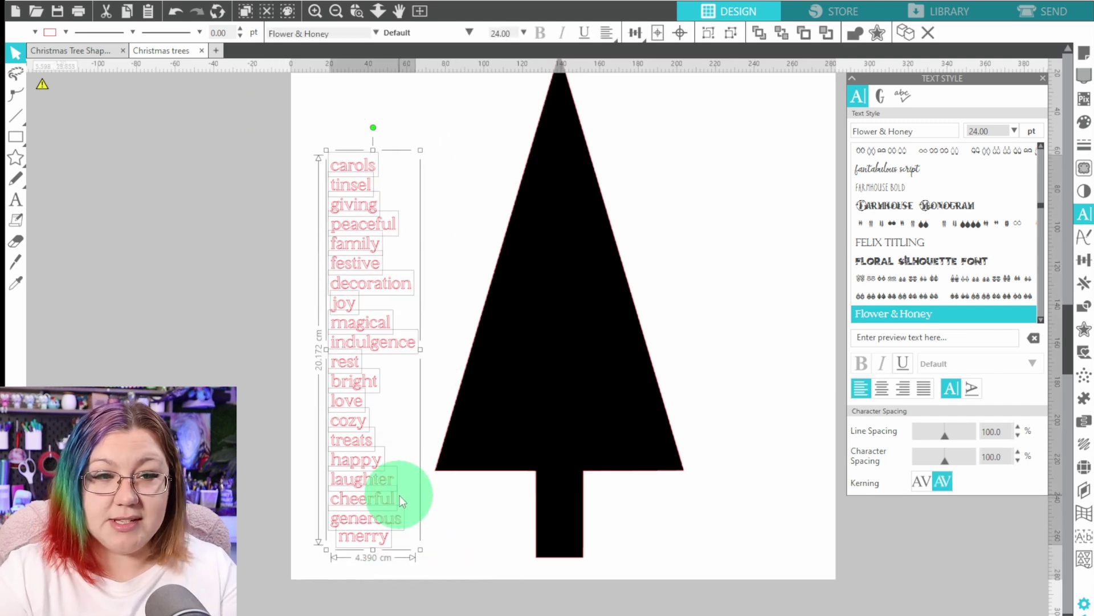
{"action": "right_click", "coordinate": [358, 237]}
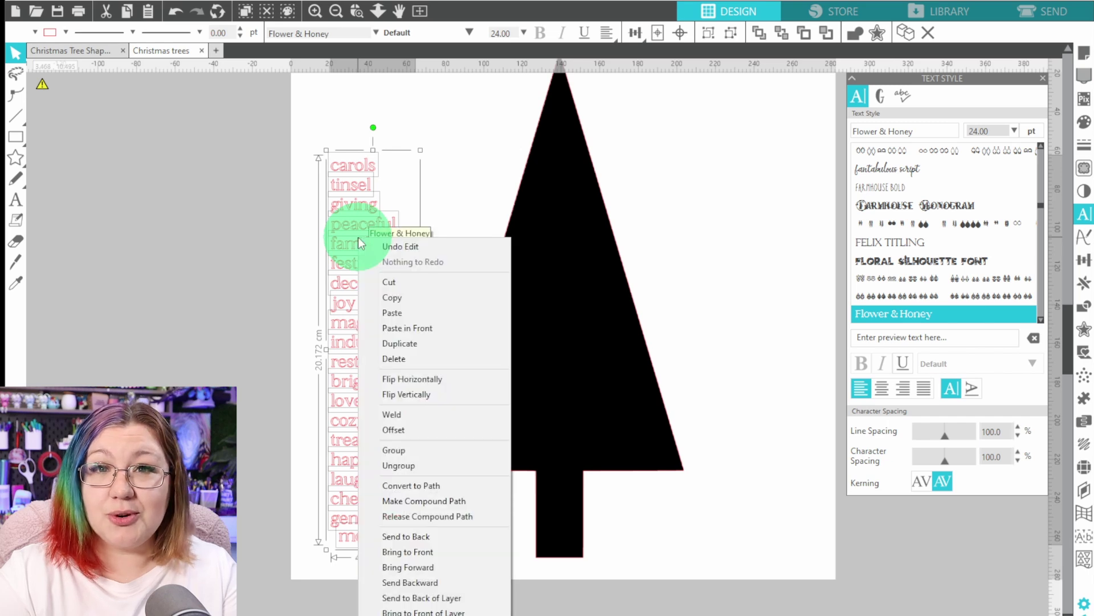
{"action": "left_click", "coordinate": [414, 343]}
{"action": "left_click_drag", "start_coordinate": [352, 328], "coordinate": [114, 323]}
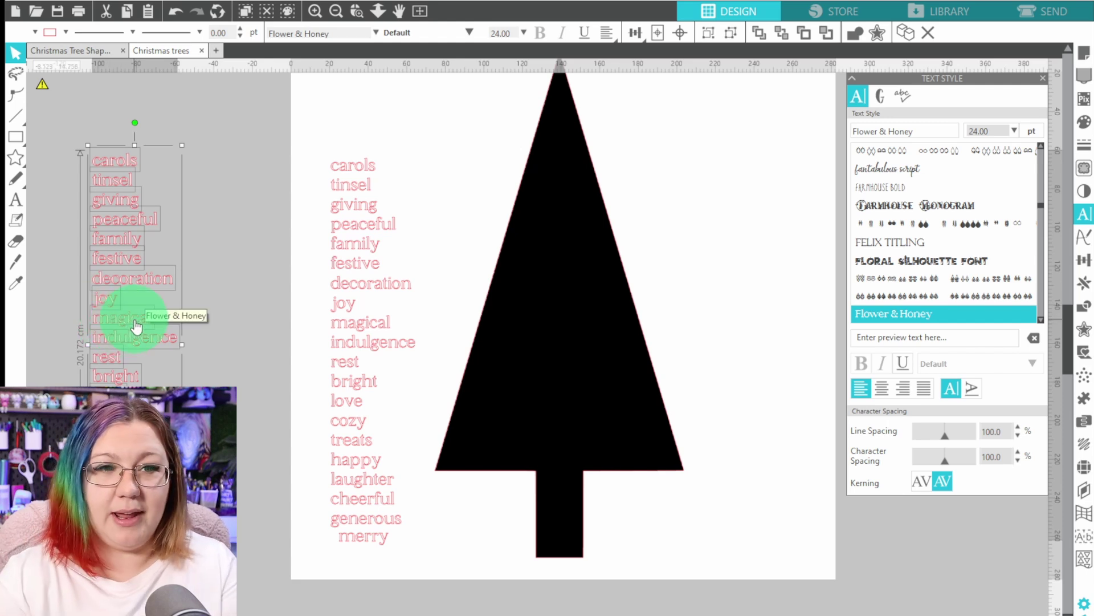
Place "merry" at the base of the tree trunk and resize it to span the trunk, about 2.5 cm wide
{"action": "left_click", "coordinate": [366, 541]}
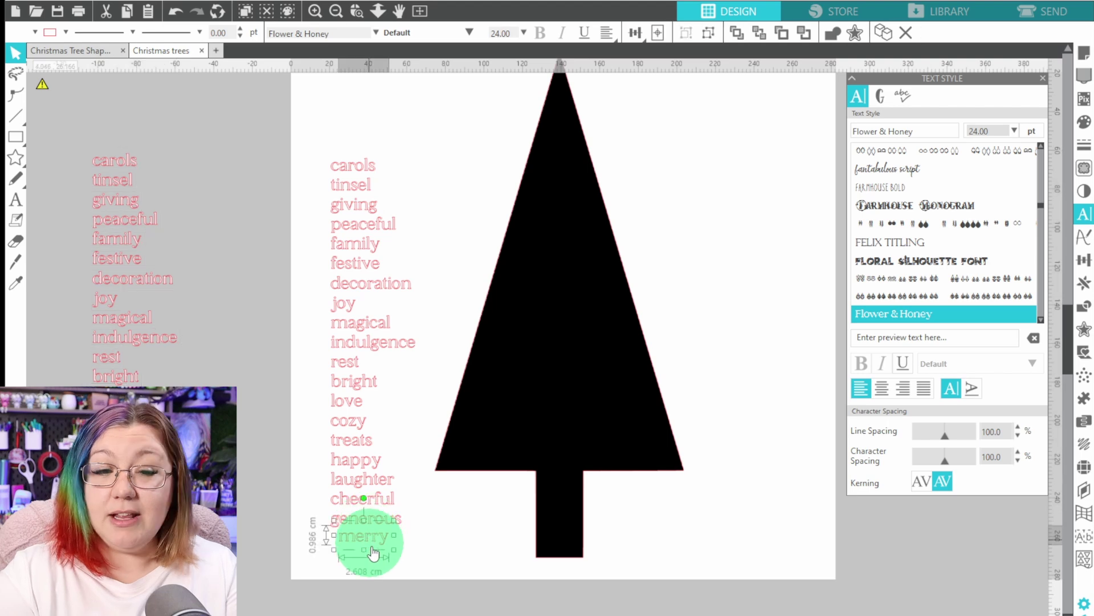
{"action": "mouse_move", "coordinate": [366, 548]}
{"action": "left_mouse_down"}
{"action": "mouse_move", "coordinate": [493, 532]}
{"action": "mouse_move", "coordinate": [569, 545]}
{"action": "left_mouse_up"}
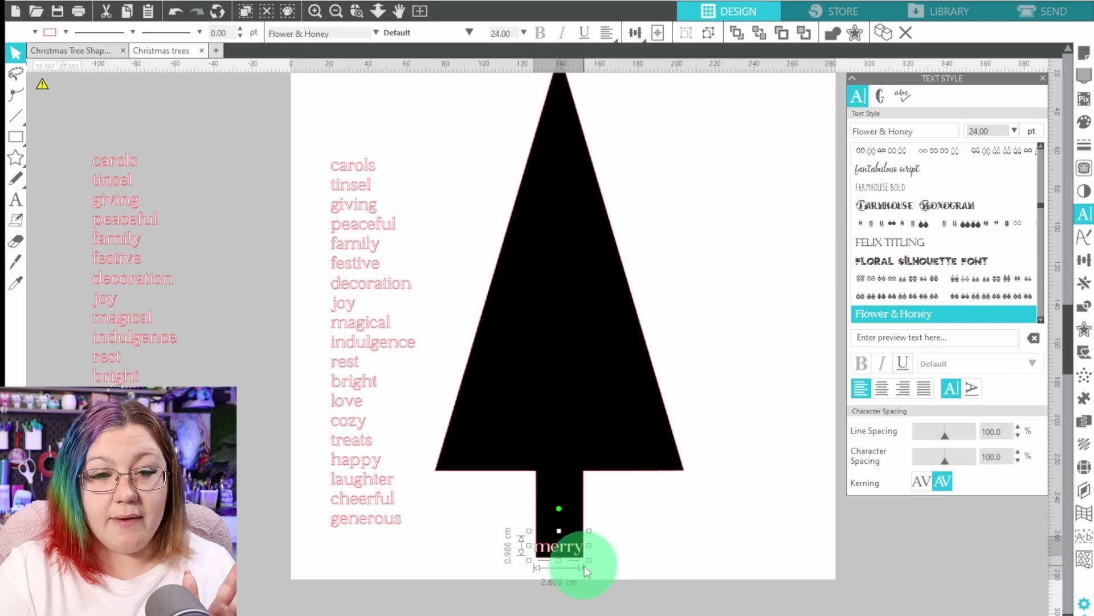
{"action": "left_click_drag", "start_coordinate": [592, 558], "coordinate": [566, 546]}
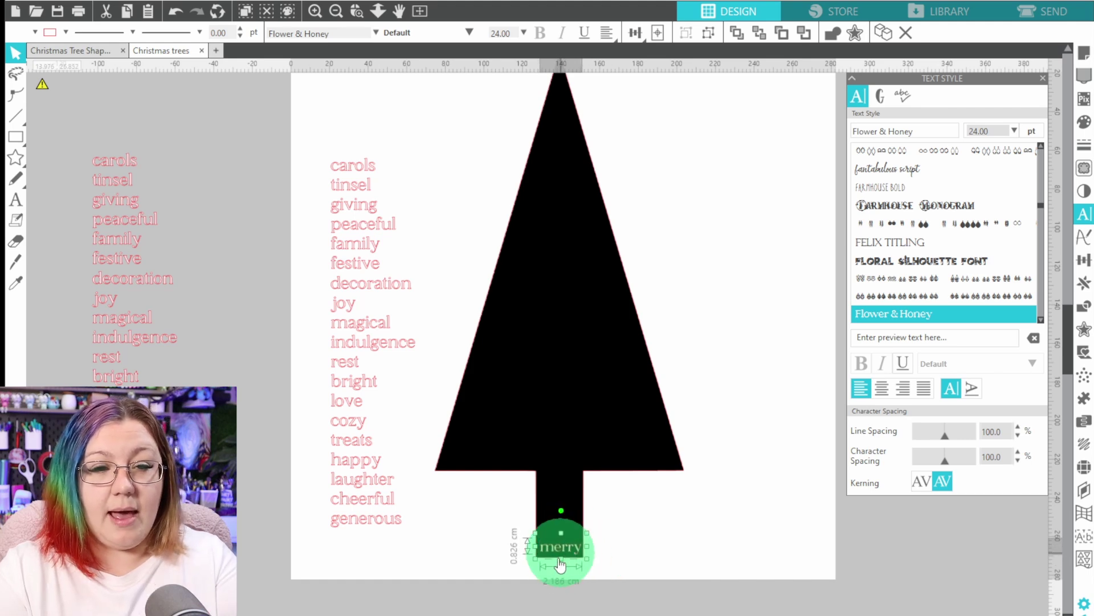
{"action": "scroll", "coordinate": [568, 558], "scroll_direction": "up", "scroll_amount": 1}
{"action": "scroll", "coordinate": [567, 558], "scroll_direction": "up", "scroll_amount": 5}
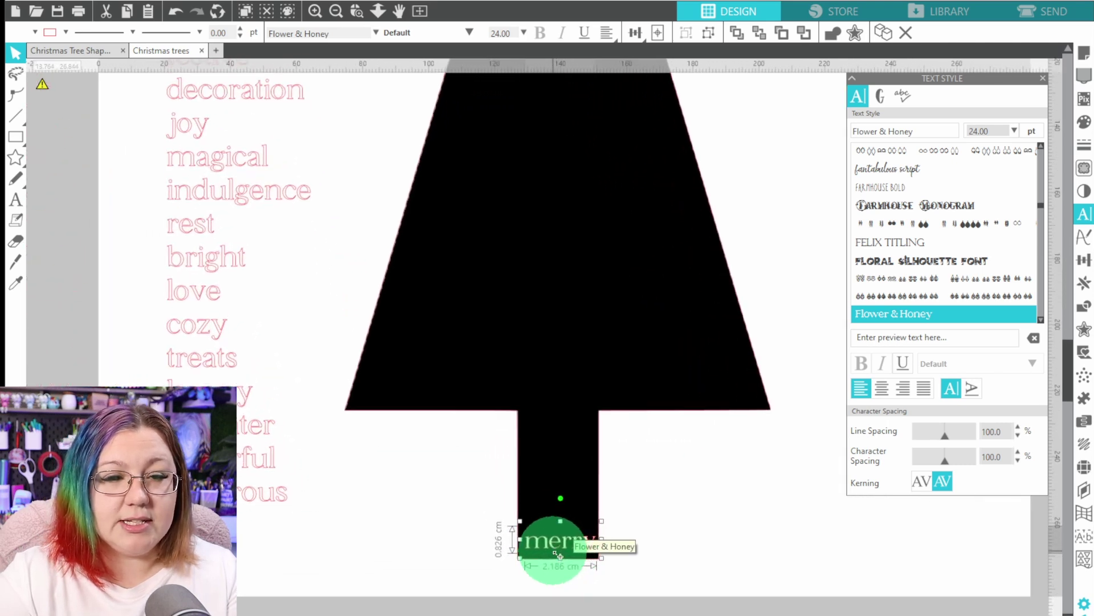
{"action": "scroll", "coordinate": [579, 564], "scroll_direction": "up", "scroll_amount": 4}
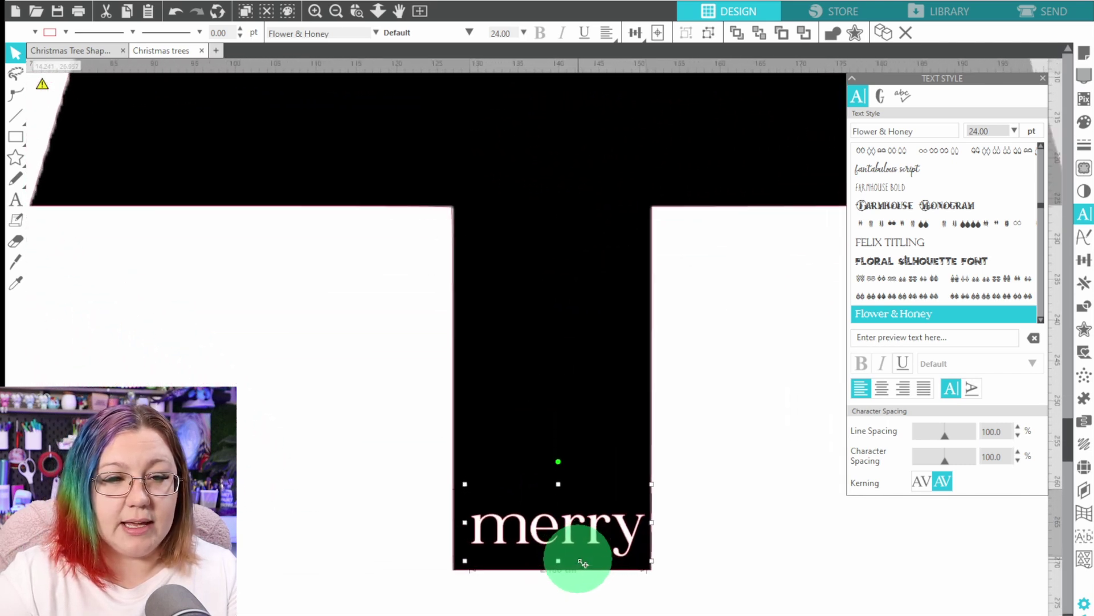
{"action": "left_click_drag", "start_coordinate": [609, 536], "coordinate": [594, 554]}
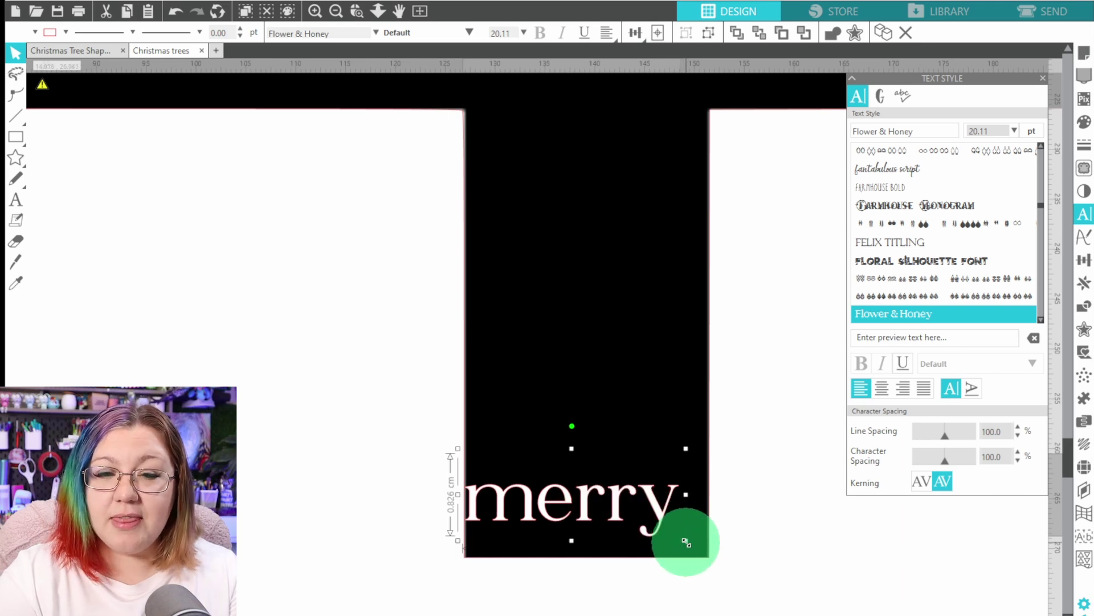
{"action": "left_click_drag", "start_coordinate": [686, 543], "coordinate": [716, 560]}
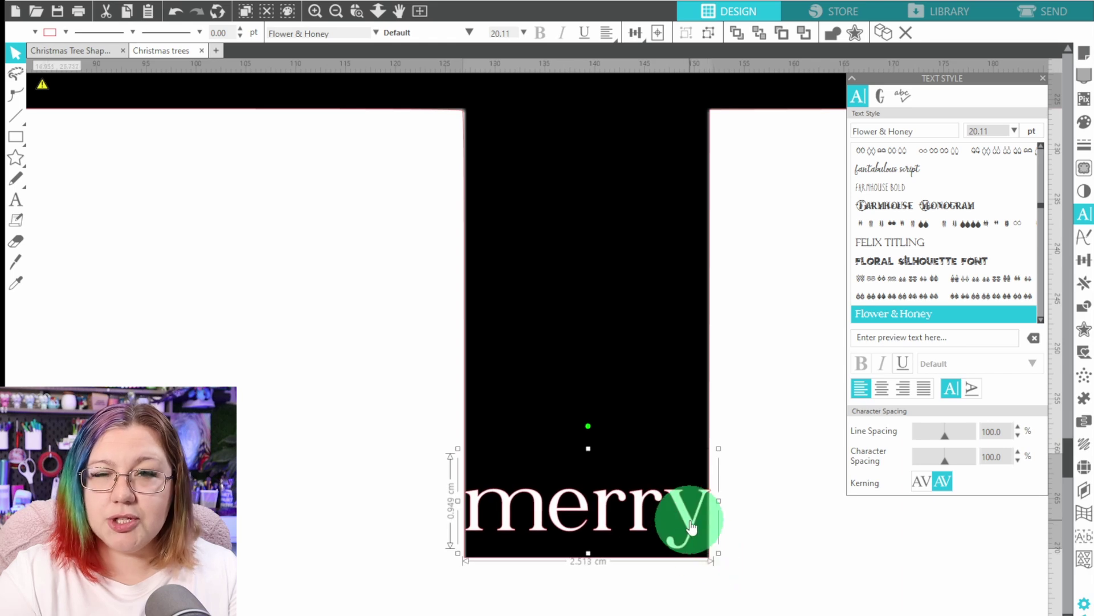
{"action": "left_click_drag", "start_coordinate": [689, 521], "coordinate": [689, 521]}
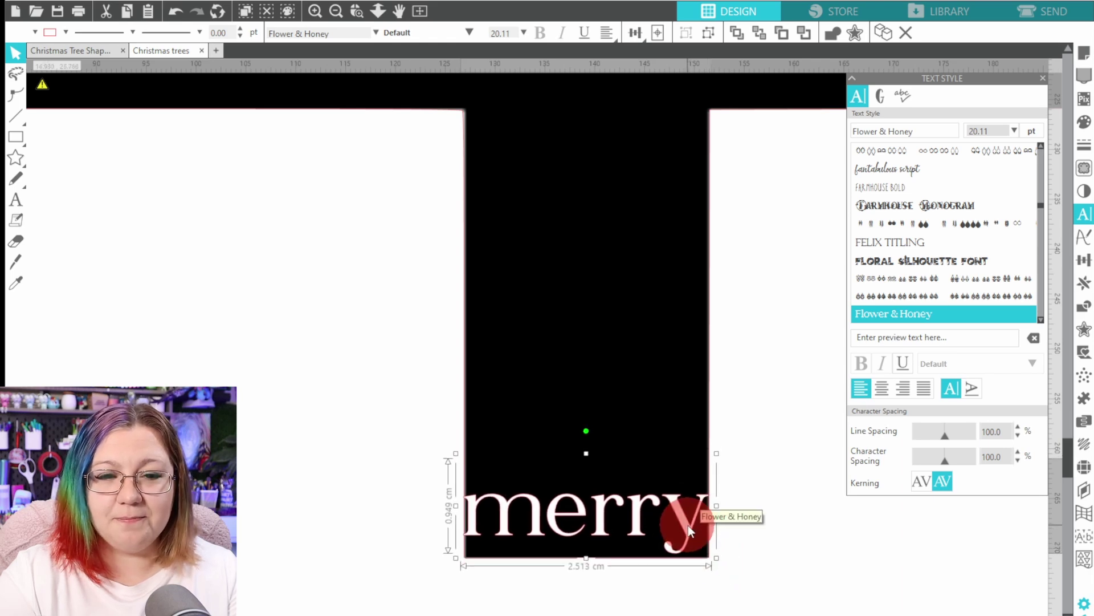
Rotate "generous" to read upward, fit it along the trunk's left side above "merry", and enlarge it into the tree
{"action": "scroll", "coordinate": [689, 525], "scroll_direction": "down", "scroll_amount": 3}
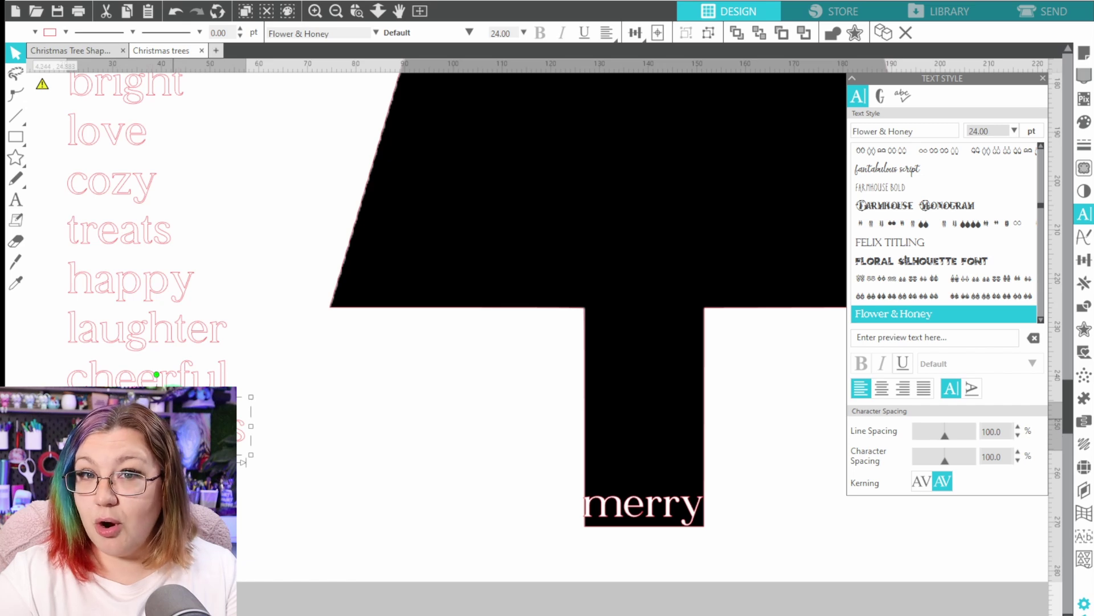
{"action": "left_click_drag", "start_coordinate": [189, 415], "coordinate": [655, 411]}
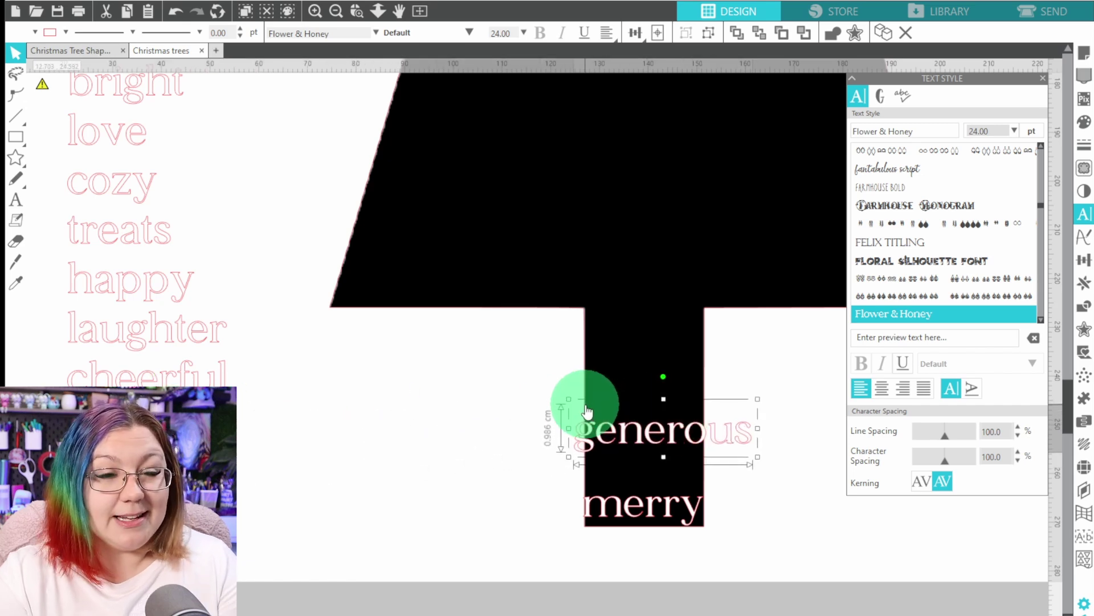
{"action": "left_click", "coordinate": [663, 376]}
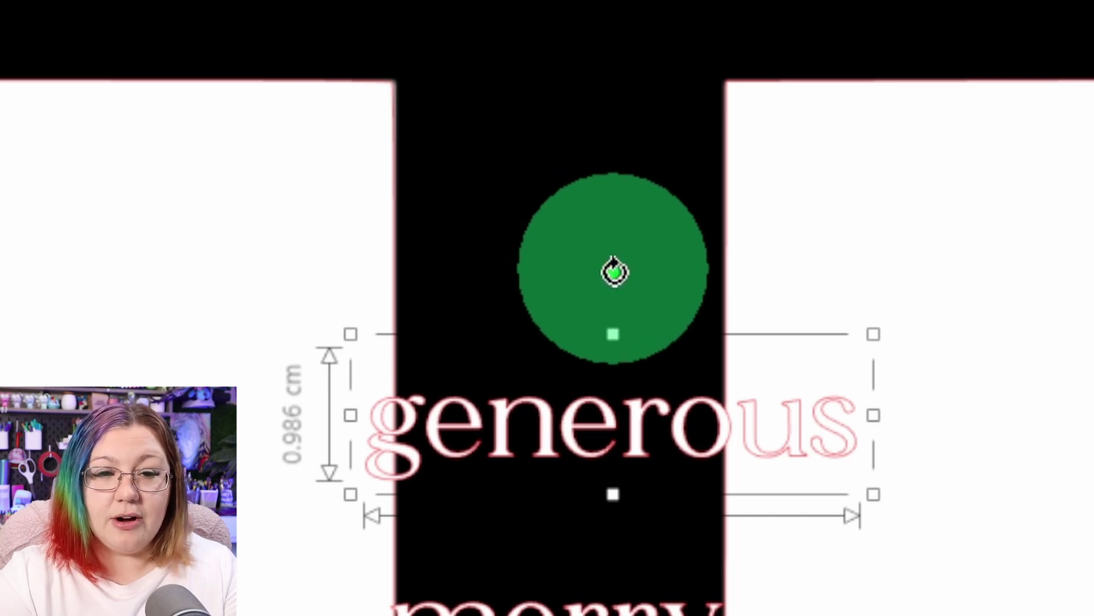
{"action": "left_click_drag", "start_coordinate": [615, 271], "coordinate": [445, 407]}
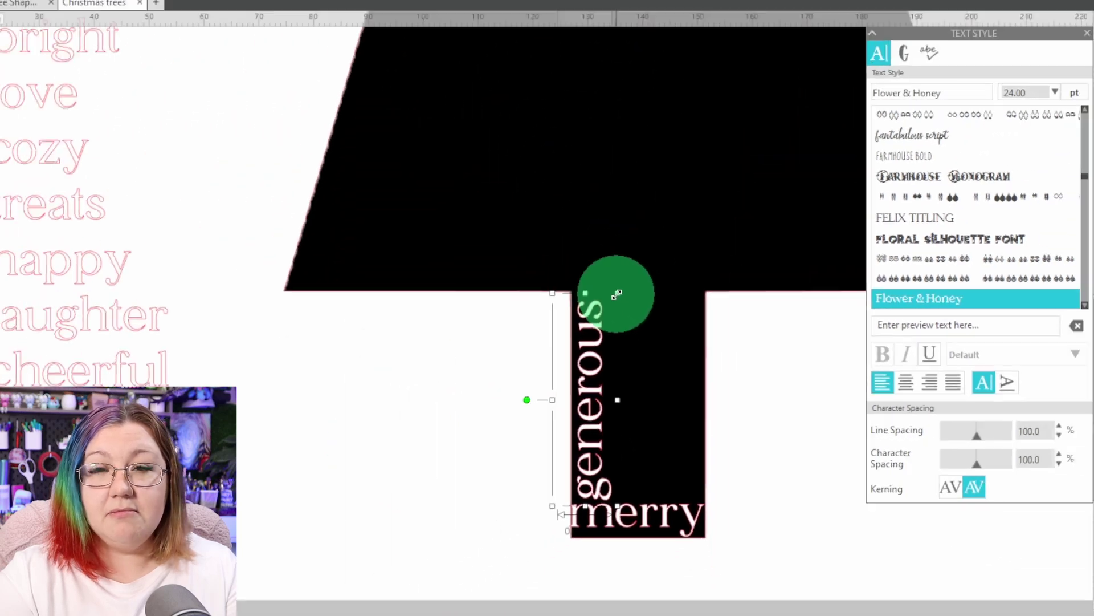
{"action": "left_click_drag", "start_coordinate": [509, 85], "coordinate": [684, 193]}
{"action": "left_click_drag", "start_coordinate": [618, 300], "coordinate": [605, 300]}
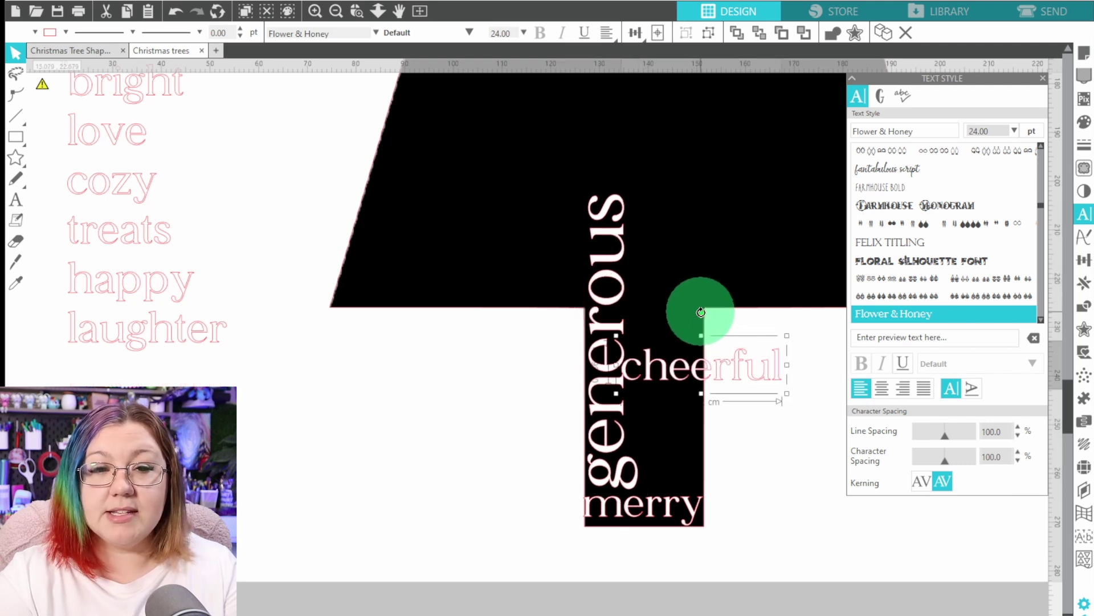
Place "cheerful" reading downward beside "generous" in the trunk and rewrite it in capitals as "CHEERFUL"
{"action": "left_click_drag", "start_coordinate": [702, 313], "coordinate": [768, 366]}
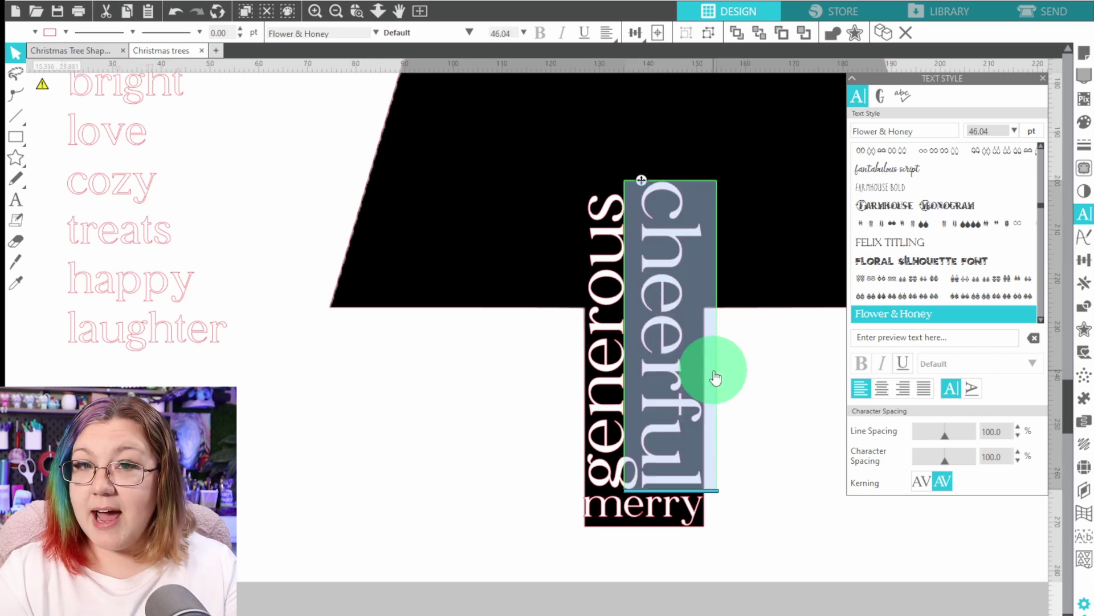
{"action": "type", "text": "CHEERFUL"}
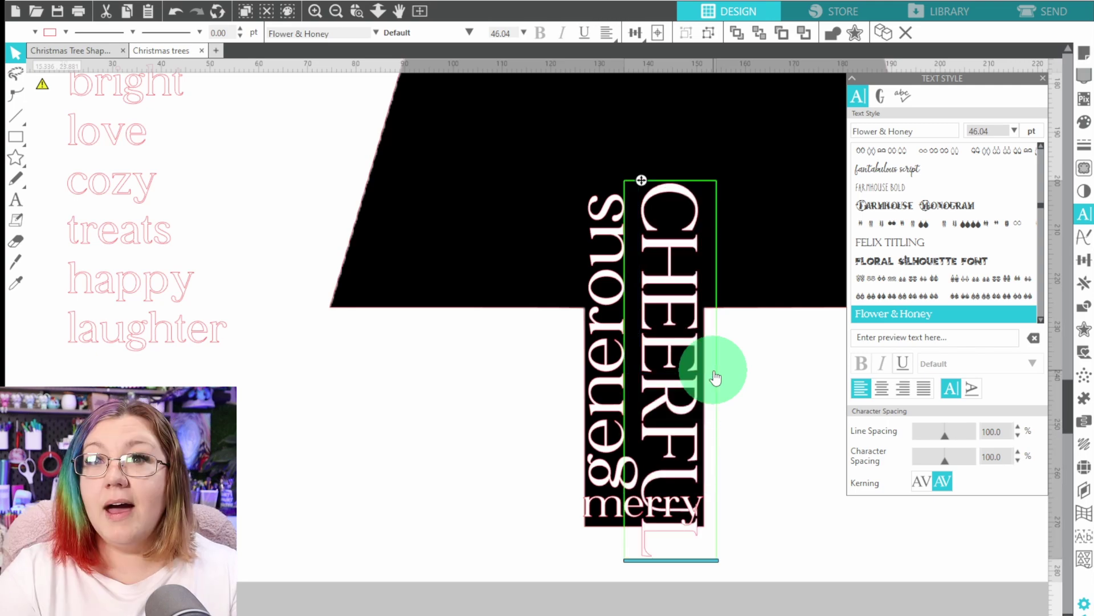
{"action": "left_click", "coordinate": [782, 518]}
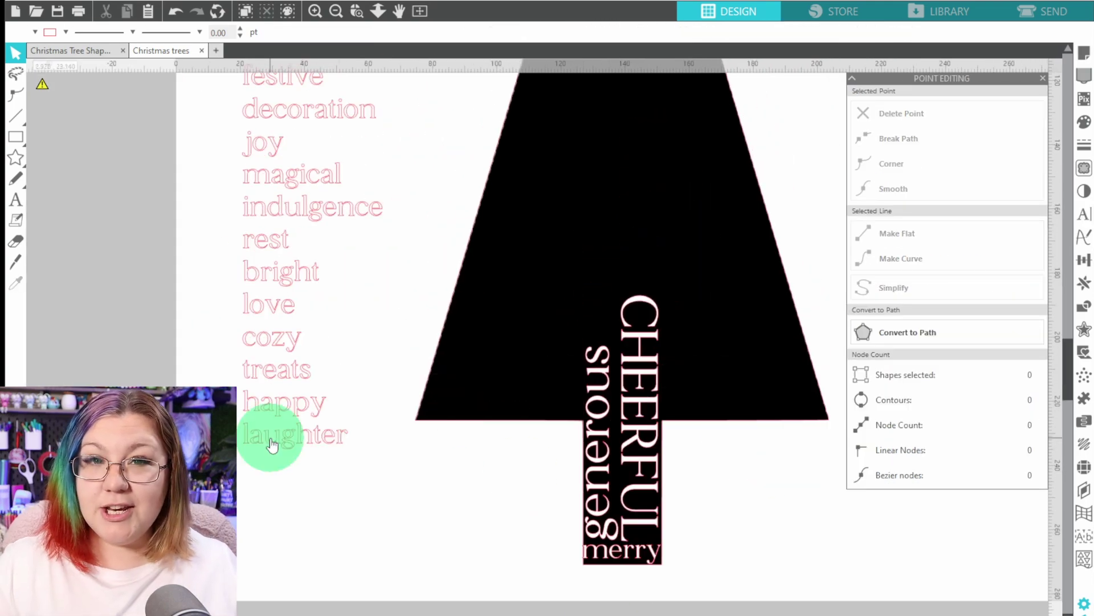
Move "laughter" into the tree's lower-left corner and "happy" into the lower right, rewriting the latter as "HAPPY"
{"action": "left_click_drag", "start_coordinate": [272, 444], "coordinate": [477, 406]}
{"action": "left_click_drag", "start_coordinate": [284, 403], "coordinate": [747, 394]}
{"action": "type", "text": "HAPPY"}
{"action": "left_click", "coordinate": [785, 508]}
Move "rest" and "cozy" into the lower-left part of the tree and rewrite "laughter" as "LAUGHTER"
{"action": "left_click_drag", "start_coordinate": [268, 240], "coordinate": [512, 404]}
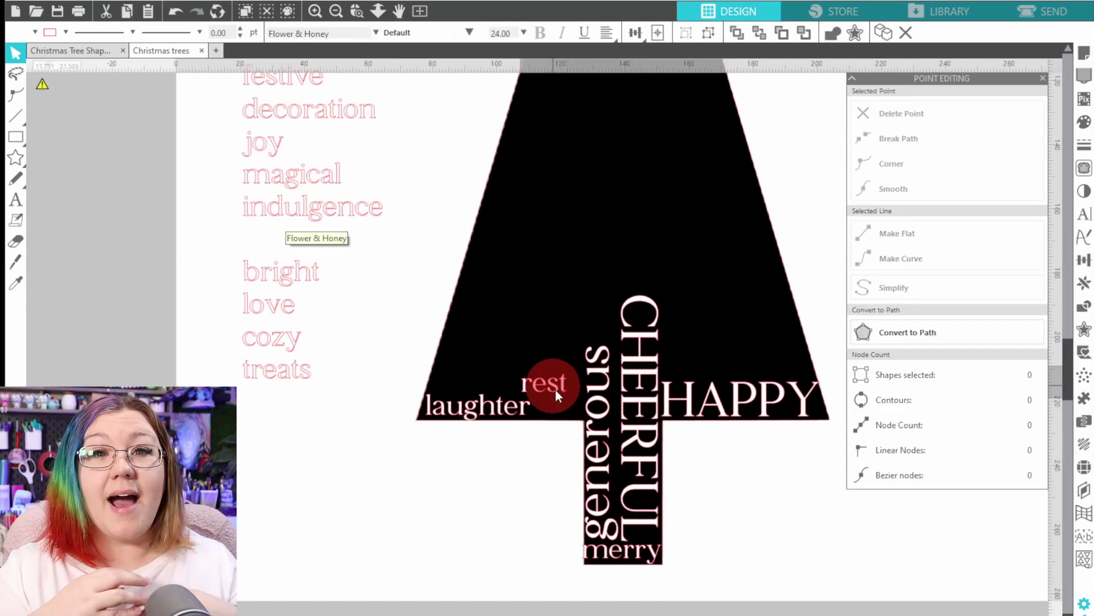
{"action": "left_click", "coordinate": [484, 406]}
{"action": "double_click", "coordinate": [482, 403]}
{"action": "type", "text": "LAUGHTER"}
{"action": "left_click_drag", "start_coordinate": [280, 339], "coordinate": [485, 381]}
{"action": "left_click", "coordinate": [492, 386]}
Adjust "cozy", "LAUGHTER" and "rest" so they fit closely together in the tree's lower-left corner
{"action": "scroll", "coordinate": [490, 386], "scroll_direction": "up", "scroll_amount": 3}
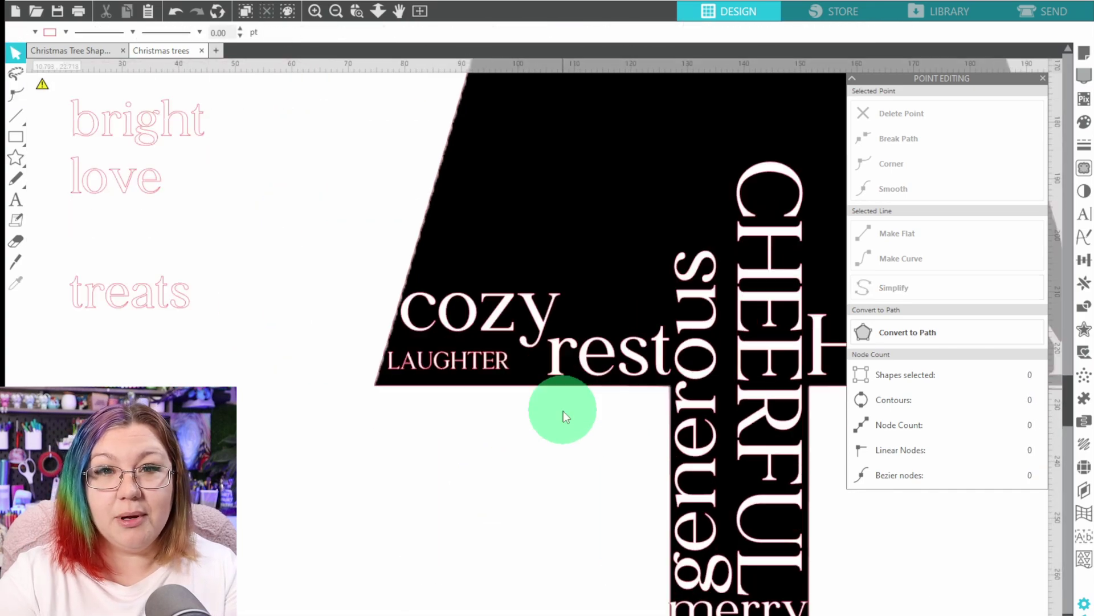
{"action": "left_click", "coordinate": [435, 386]}
{"action": "left_click", "coordinate": [630, 371]}
{"action": "left_click", "coordinate": [545, 351]}
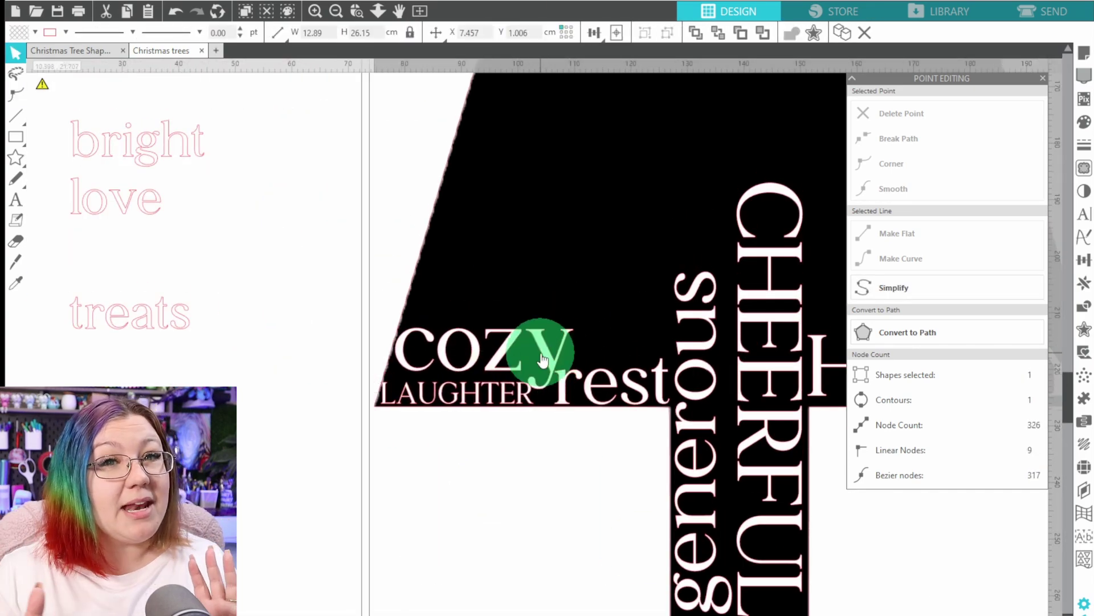
Fit "love" in capitals above "rest" between "cozy" and "generous", and close the point editing options
{"action": "left_click", "coordinate": [130, 211]}
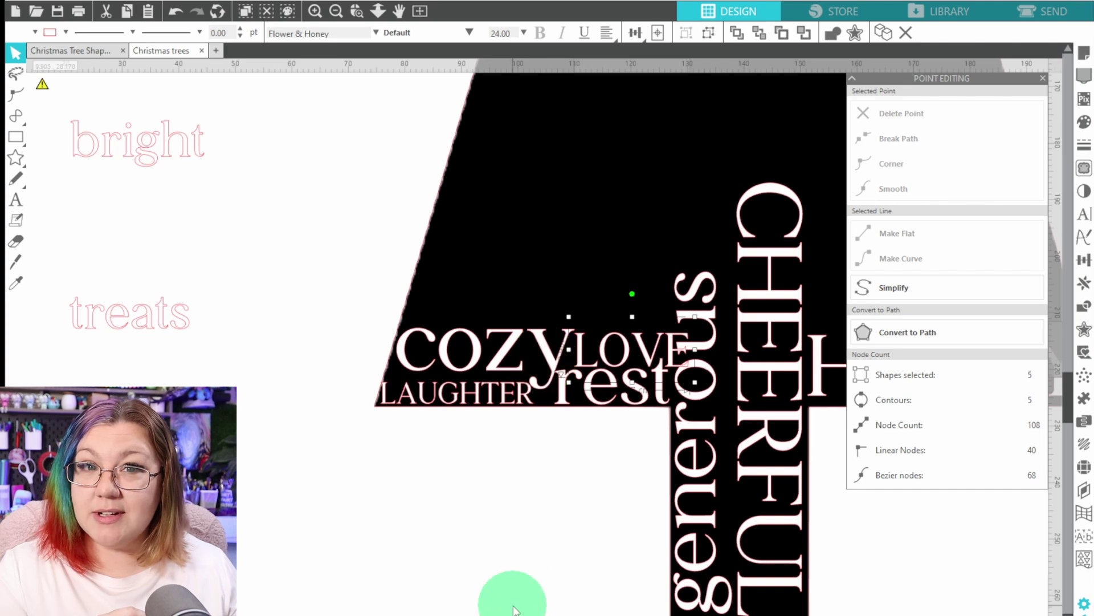
{"action": "left_click", "coordinate": [1042, 78]}
{"action": "left_click", "coordinate": [476, 615]}
{"action": "left_click_drag", "start_coordinate": [542, 348], "coordinate": [538, 342]}
{"action": "left_click", "coordinate": [624, 306]}
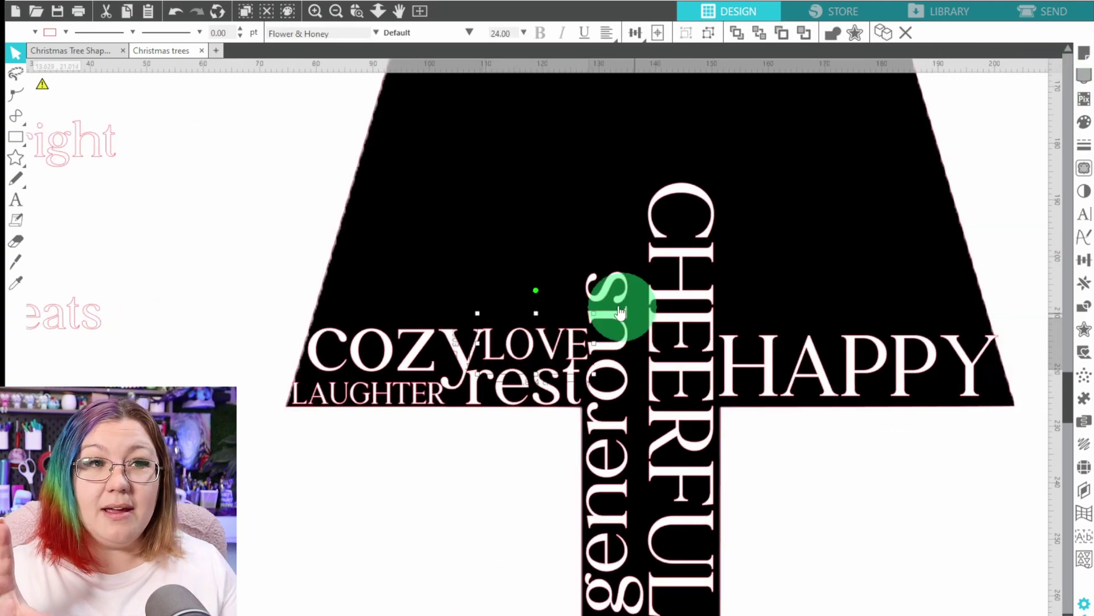
Angle "bright" along the tree's left slope, and change the tree from a black fill to a black outline
{"action": "left_click_drag", "start_coordinate": [52, 142], "coordinate": [448, 279]}
{"action": "left_click_drag", "start_coordinate": [448, 239], "coordinate": [416, 251]}
{"action": "left_click", "coordinate": [369, 252]}
{"action": "left_click", "coordinate": [67, 36]}
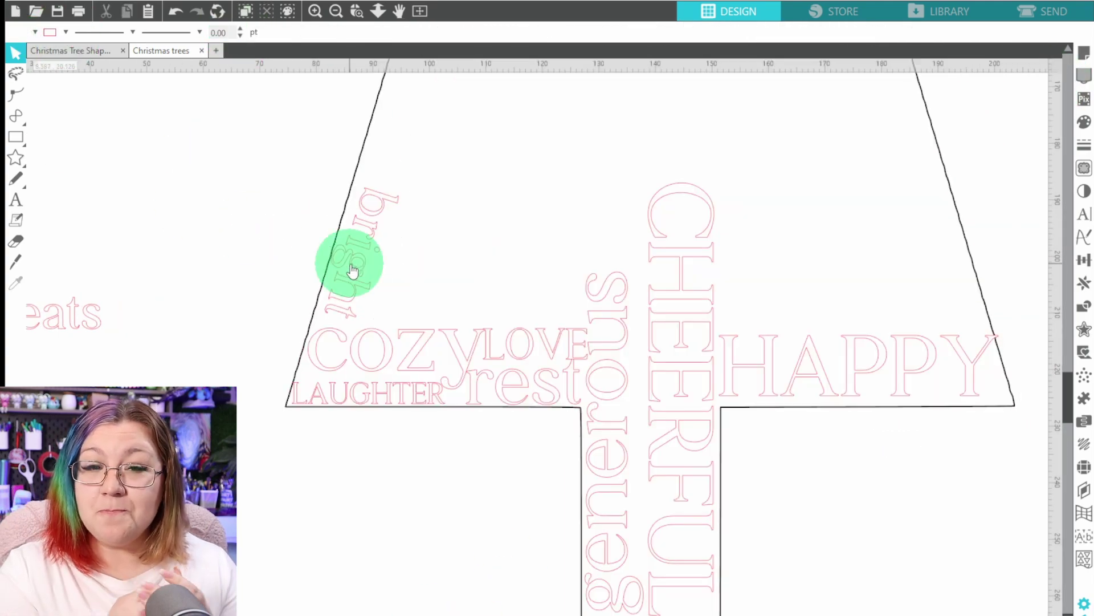
Place "treats" above "cozy" and "LOVE", between "bright" and "generous"
{"action": "left_click", "coordinate": [361, 279]}
{"action": "scroll", "coordinate": [645, 498], "scroll_direction": "down", "scroll_amount": 3}
{"action": "left_click", "coordinate": [645, 498]}
{"action": "left_click", "coordinate": [650, 371]}
{"action": "left_click", "coordinate": [571, 332]}
{"action": "scroll", "coordinate": [573, 332], "scroll_direction": "up", "scroll_amount": 3}
{"action": "left_click_drag", "start_coordinate": [228, 371], "coordinate": [696, 357]}
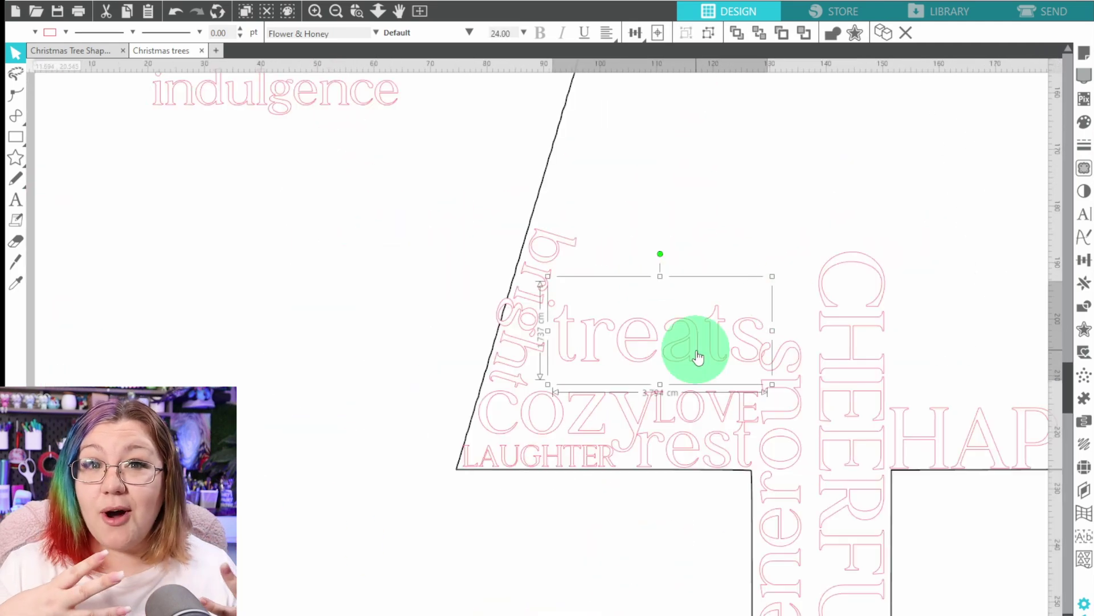
Rewrite "indulgence" as "INDULGENCE" and angle it along the tree's left slope above "bright"
{"action": "scroll", "coordinate": [696, 357], "scroll_direction": "up", "scroll_amount": 3}
{"action": "double_click", "coordinate": [327, 232]}
{"action": "type", "text": "INDULGENCE"}
{"action": "left_click_drag", "start_coordinate": [149, 259], "coordinate": [543, 348]}
{"action": "left_click_drag", "start_coordinate": [693, 268], "coordinate": [635, 310]}
{"action": "left_click_drag", "start_coordinate": [693, 329], "coordinate": [604, 248]}
{"action": "scroll", "coordinate": [605, 247], "scroll_direction": "down", "scroll_amount": 2}
{"action": "left_click_drag", "start_coordinate": [653, 164], "coordinate": [671, 134]}
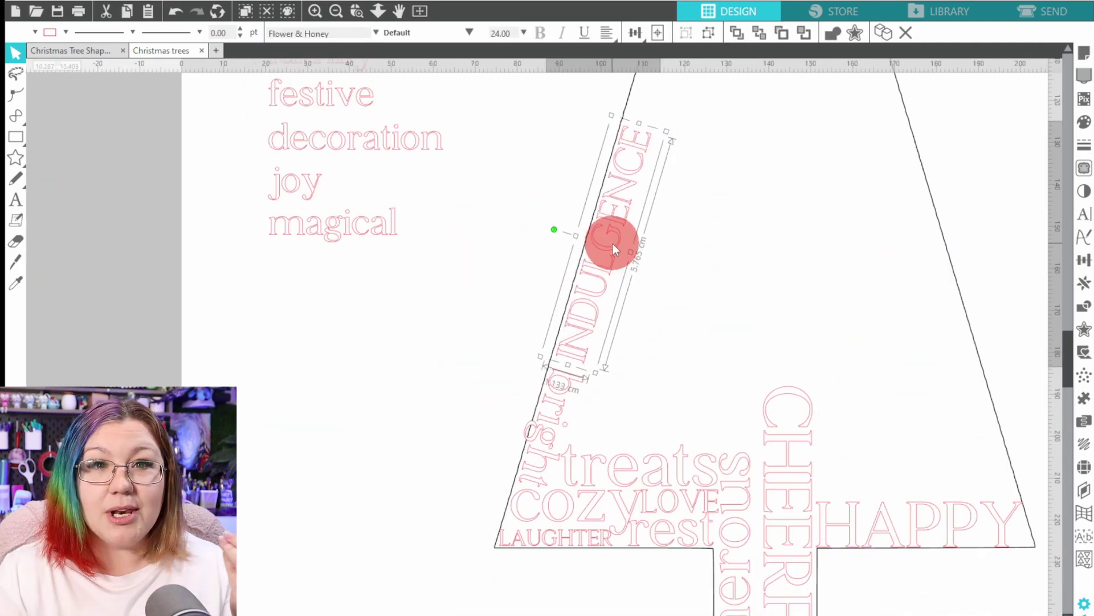
Place "magical" above "HAPPY" and "joy" above "CHEERFUL", enlarging both words to fill their gaps
{"action": "left_click_drag", "start_coordinate": [332, 222], "coordinate": [912, 470]}
{"action": "left_click_drag", "start_coordinate": [976, 442], "coordinate": [1023, 435]}
{"action": "left_click_drag", "start_coordinate": [296, 179], "coordinate": [858, 384]}
{"action": "left_click_drag", "start_coordinate": [826, 358], "coordinate": [771, 296]}
Rotate "decoration" and fit it along the tree's right slope above "magical"
{"action": "left_click_drag", "start_coordinate": [355, 140], "coordinate": [796, 235]}
{"action": "left_click_drag", "start_coordinate": [796, 187], "coordinate": [750, 247]}
{"action": "left_click_drag", "start_coordinate": [795, 235], "coordinate": [960, 371]}
{"action": "left_click_drag", "start_coordinate": [906, 359], "coordinate": [898, 382]}
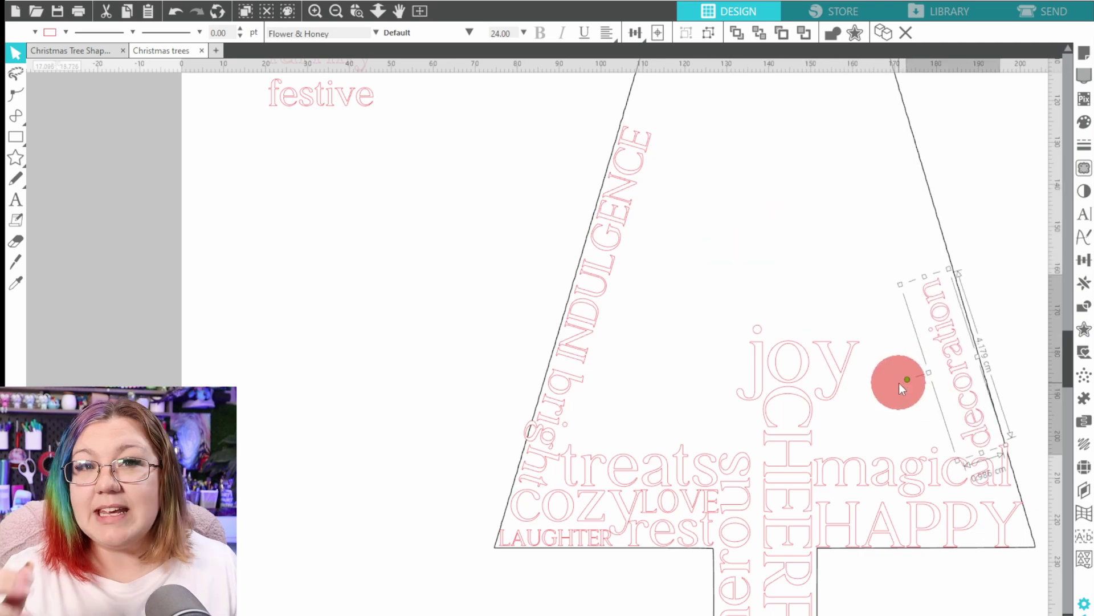
{"action": "left_click_drag", "start_coordinate": [902, 296], "coordinate": [895, 228]}
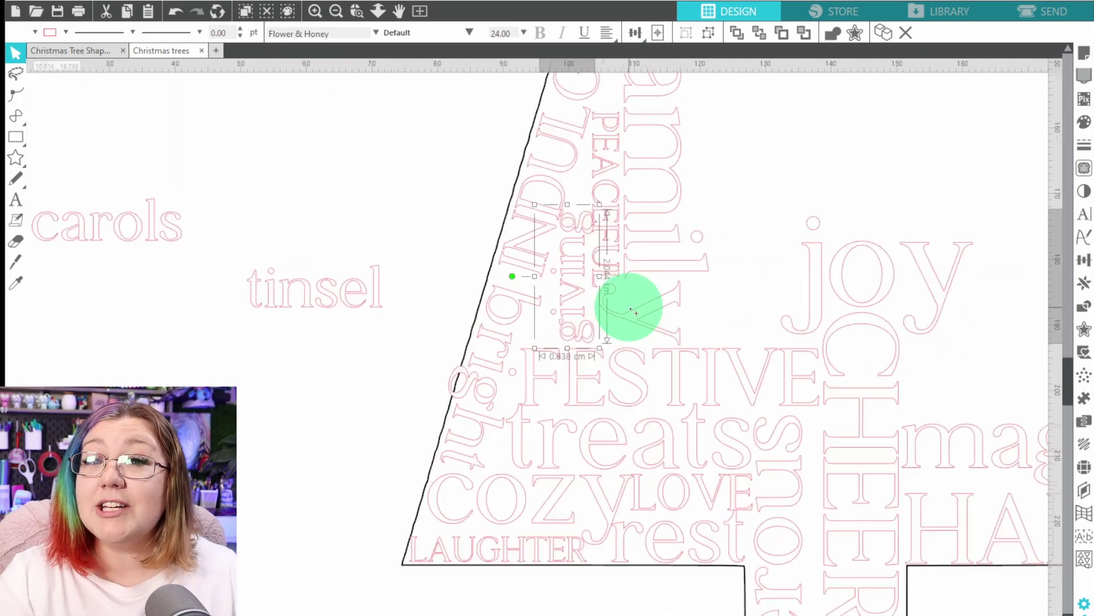
Place "tinsel" above "FESTIVE" and turn "giving" vertically beside "family"
{"action": "scroll", "coordinate": [630, 305], "scroll_direction": "up", "scroll_amount": 1}
{"action": "left_click_drag", "start_coordinate": [570, 279], "coordinate": [336, 171]}
{"action": "left_click_drag", "start_coordinate": [268, 288], "coordinate": [561, 330]}
{"action": "left_click_drag", "start_coordinate": [648, 287], "coordinate": [594, 314]}
{"action": "left_click_drag", "start_coordinate": [336, 171], "coordinate": [785, 292]}
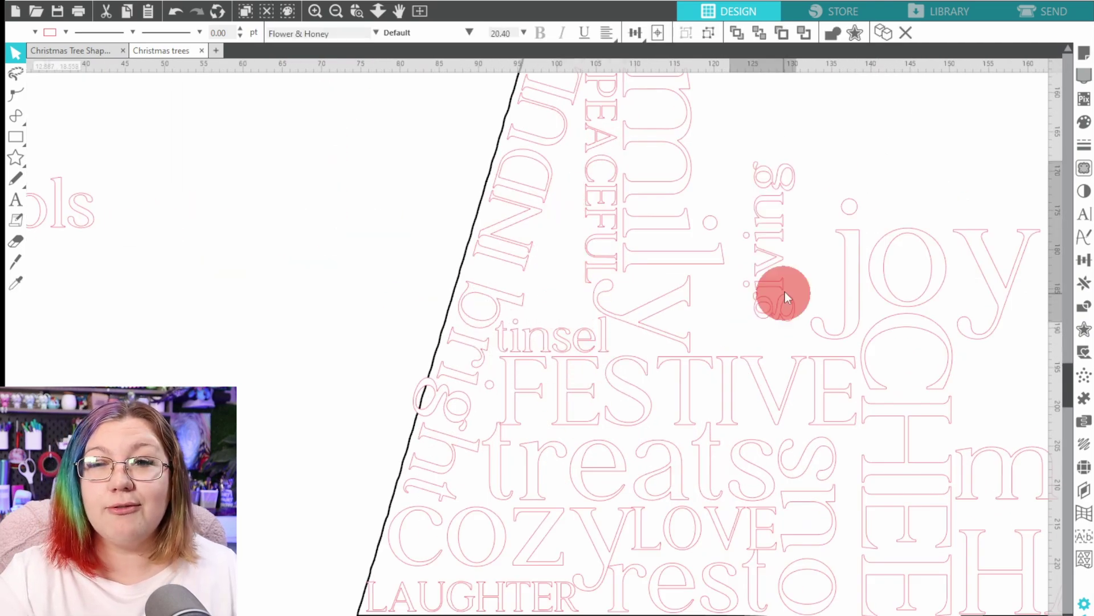
{"action": "scroll", "coordinate": [785, 292], "scroll_direction": "up", "scroll_amount": 3}
{"action": "left_click_drag", "start_coordinate": [746, 222], "coordinate": [771, 161]}
Fit "rest" above "FESTIVE" and stand "magical" vertically beside "giving"
{"action": "scroll", "coordinate": [627, 285], "scroll_direction": "down", "scroll_amount": 2}
{"action": "left_click_drag", "start_coordinate": [201, 261], "coordinate": [637, 380]}
{"action": "left_click_drag", "start_coordinate": [218, 162], "coordinate": [729, 225]}
{"action": "left_click_drag", "start_coordinate": [728, 171], "coordinate": [792, 226]}
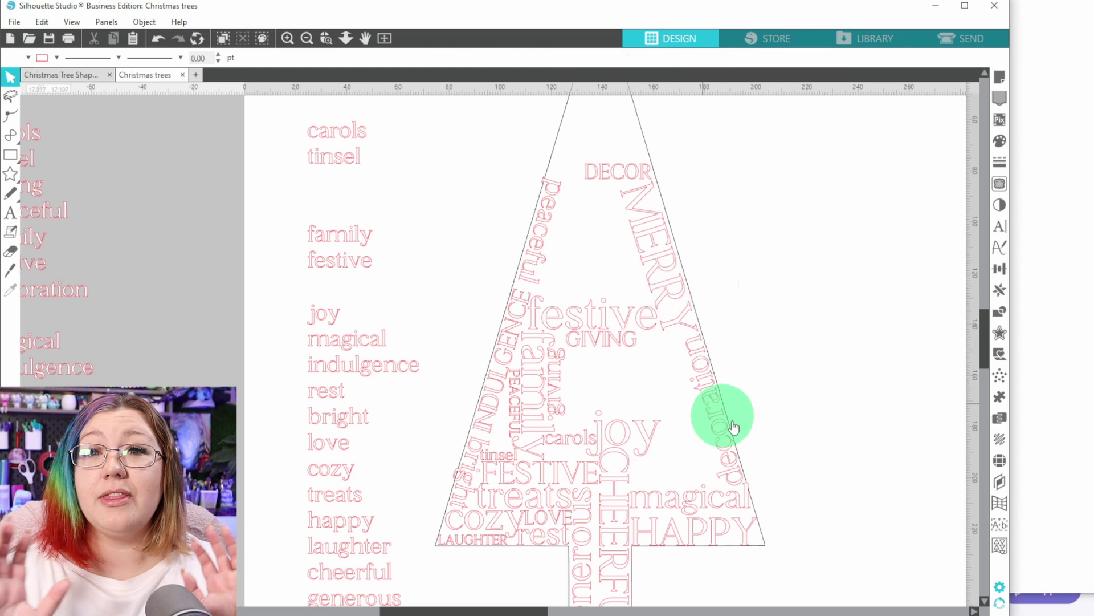
Angle "bright" alongside "MERRY" below "DECOR", and continue filling the remaining gaps with words
{"action": "scroll", "coordinate": [604, 177], "scroll_direction": "up", "scroll_amount": 2}
{"action": "scroll", "coordinate": [660, 410], "scroll_direction": "down", "scroll_amount": 3}
{"action": "left_click_drag", "start_coordinate": [660, 411], "coordinate": [566, 265]}
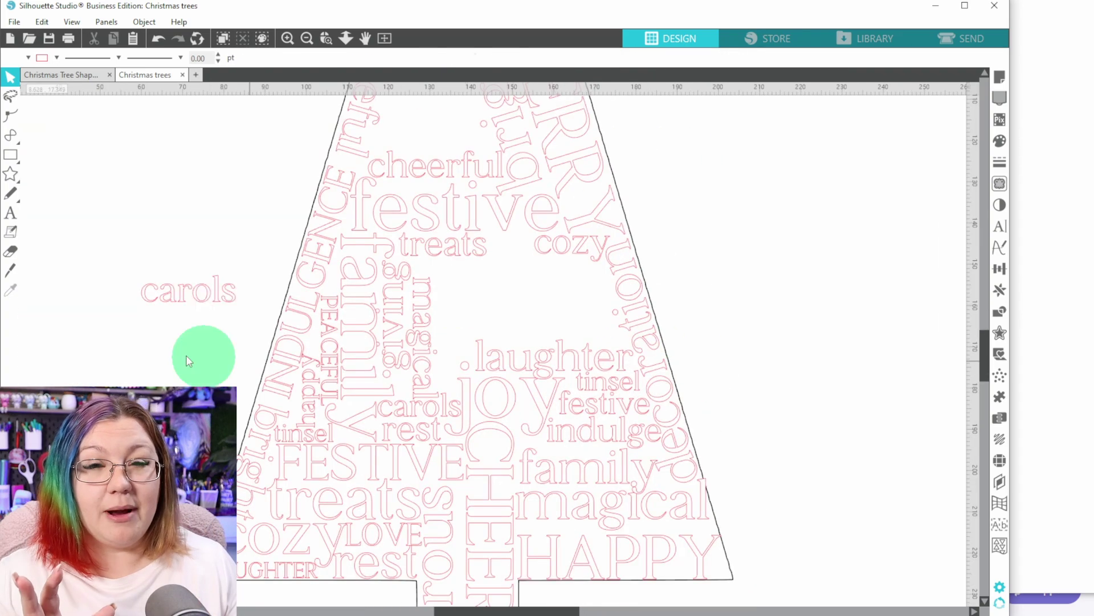
{"action": "left_click_drag", "start_coordinate": [203, 359], "coordinate": [472, 129]}
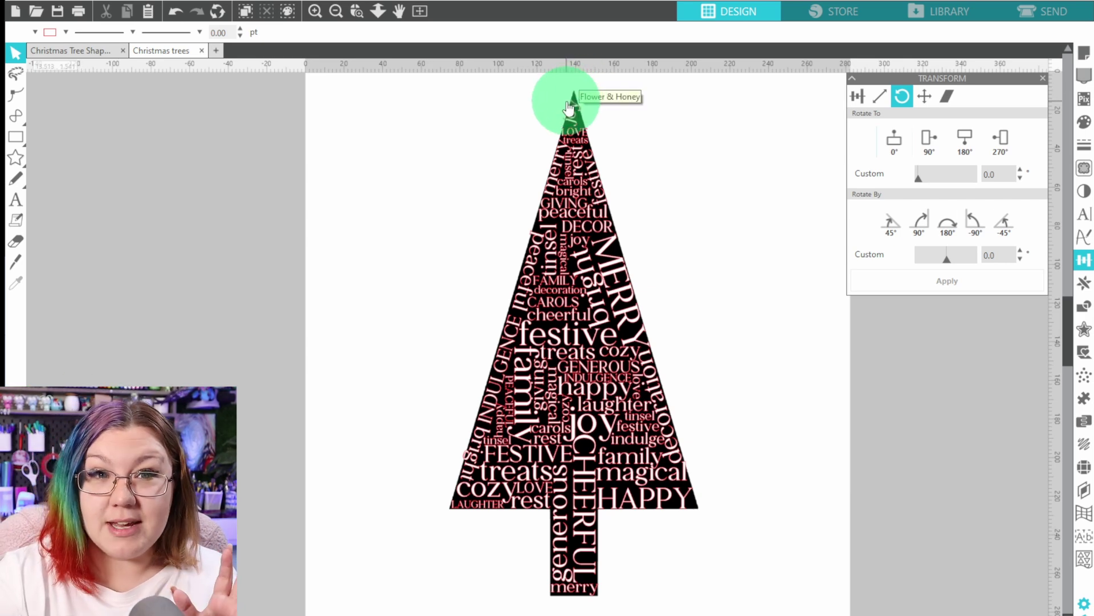
Move the black tree silhouette off the page and fill all the words with red
{"action": "left_click_drag", "start_coordinate": [569, 107], "coordinate": [965, 119]}
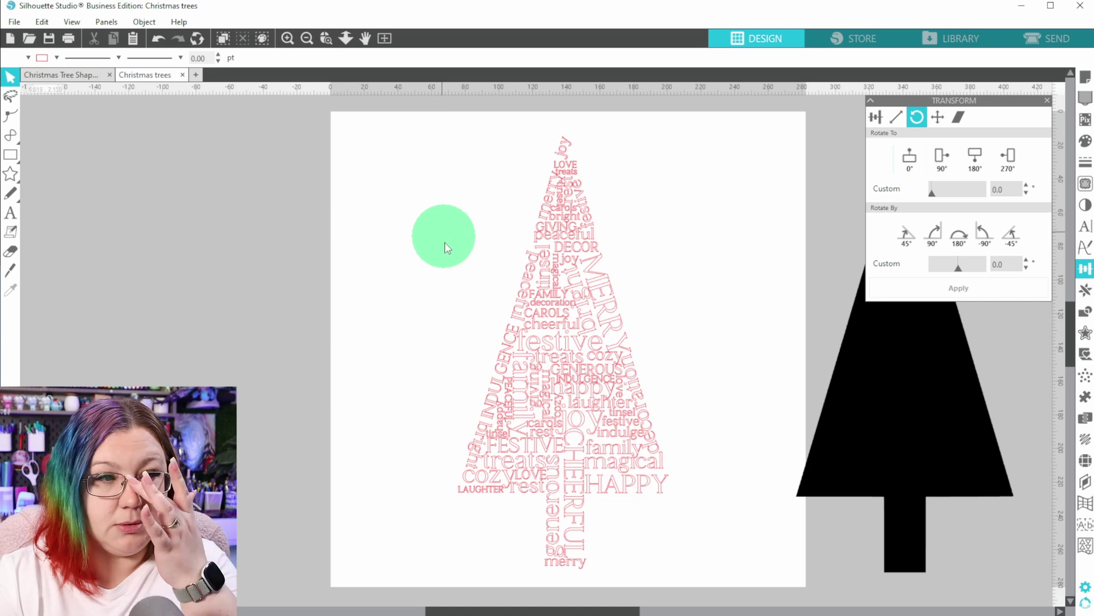
{"action": "left_click_drag", "start_coordinate": [422, 114], "coordinate": [708, 590]}
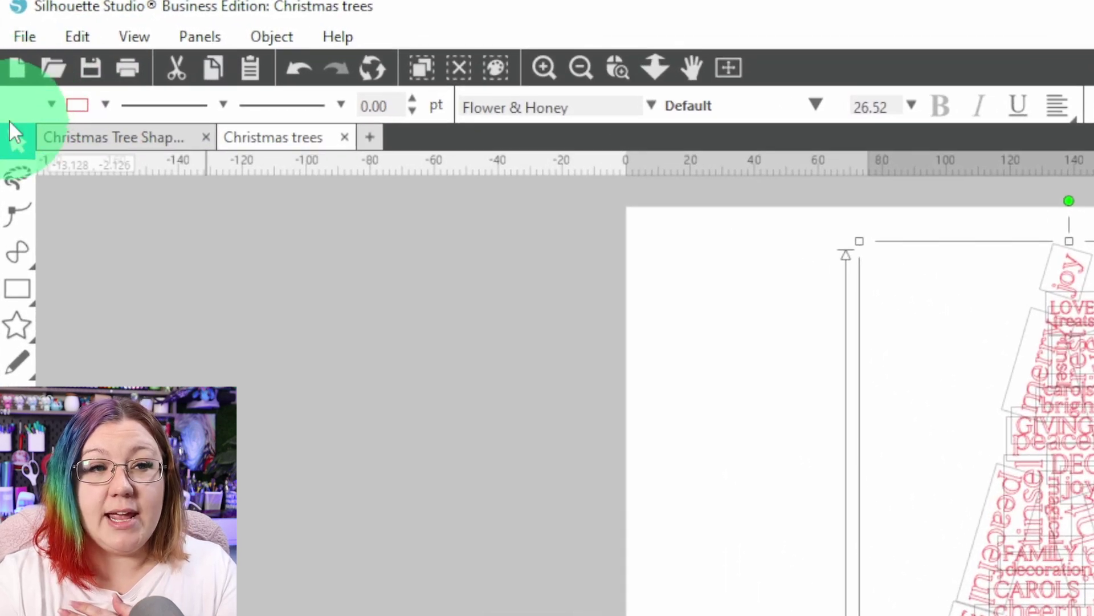
{"action": "left_click", "coordinate": [51, 105]}
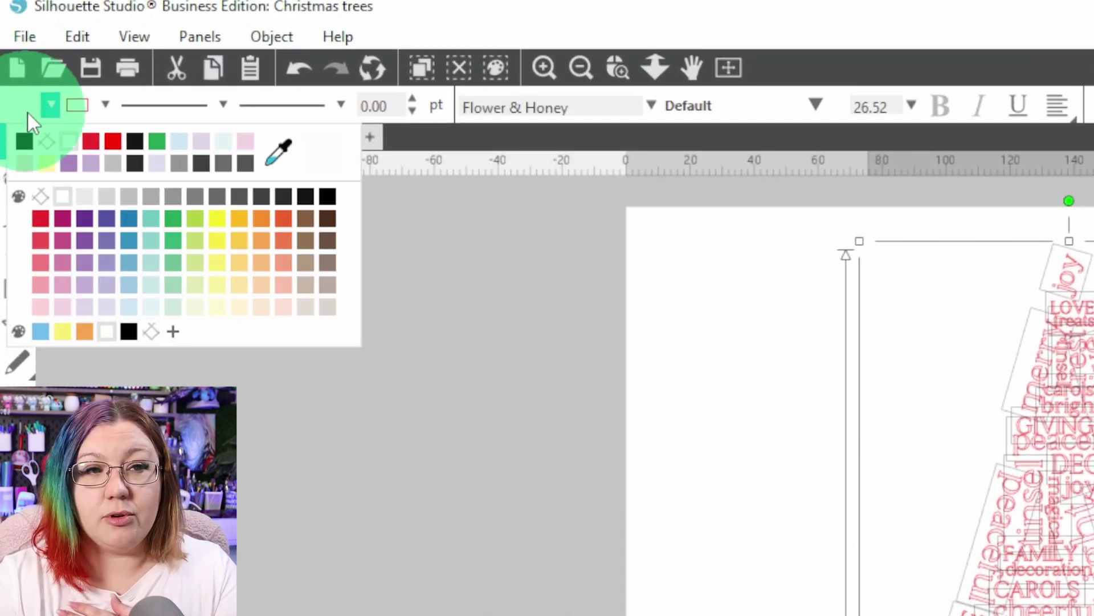
{"action": "left_click", "coordinate": [112, 140]}
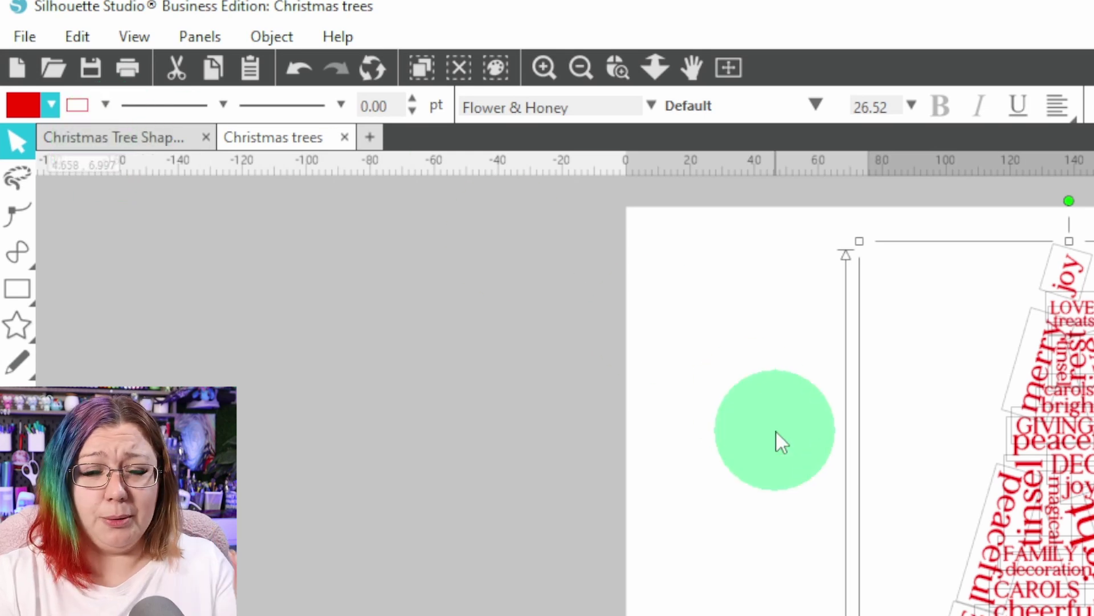
{"action": "left_click", "coordinate": [737, 474]}
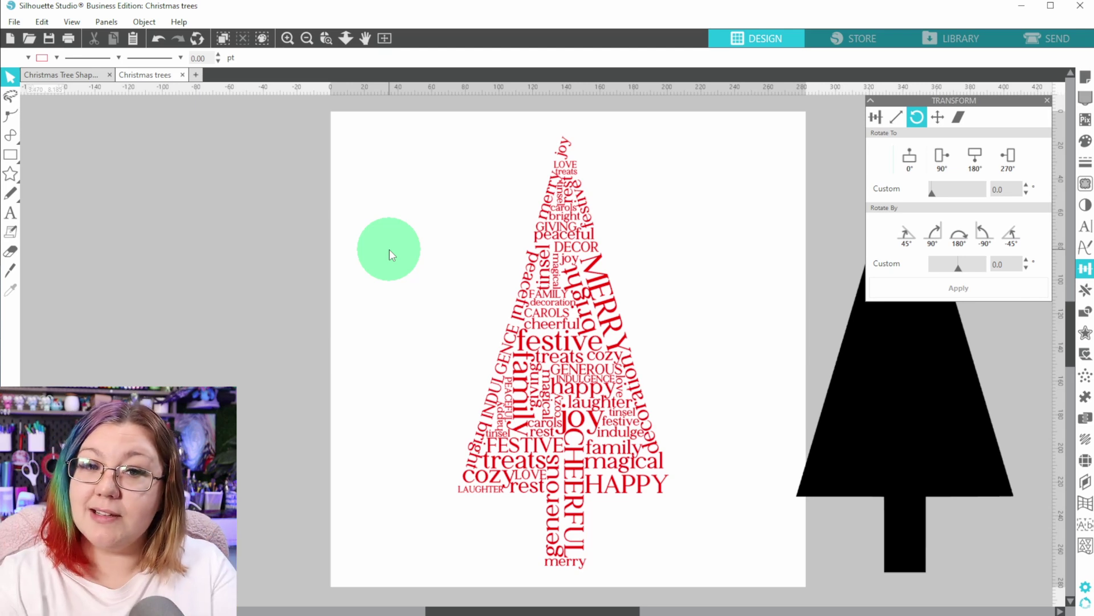
Fill selected words across the tree, including "peaceful", "festive", "family", "bright", "generous" and "rest", with green
{"action": "left_click", "coordinate": [549, 237]}
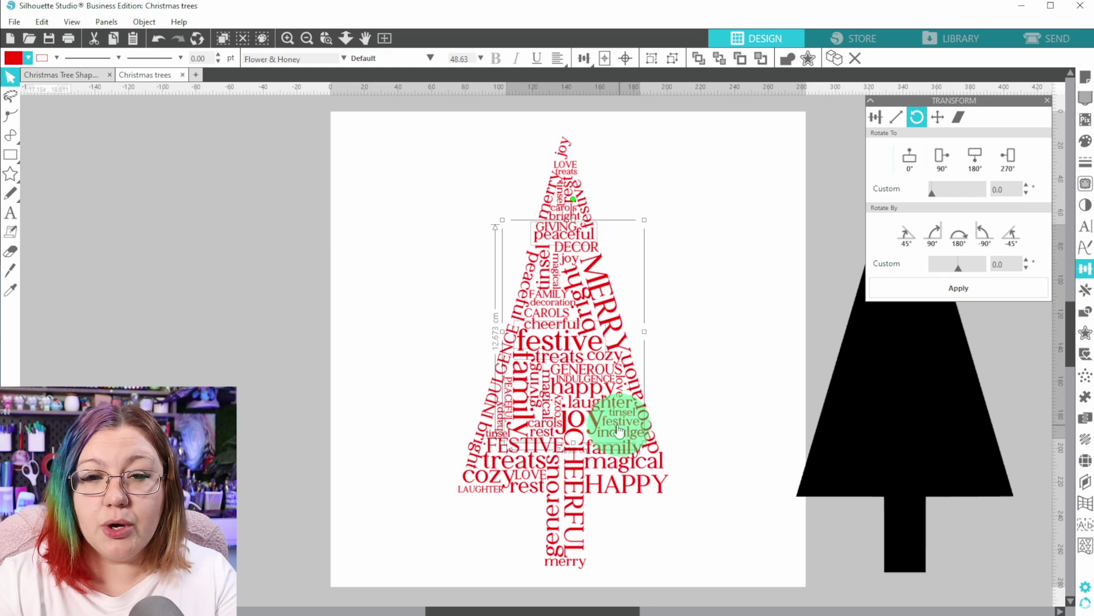
{"action": "left_click", "coordinate": [541, 506], "text": "shift"}
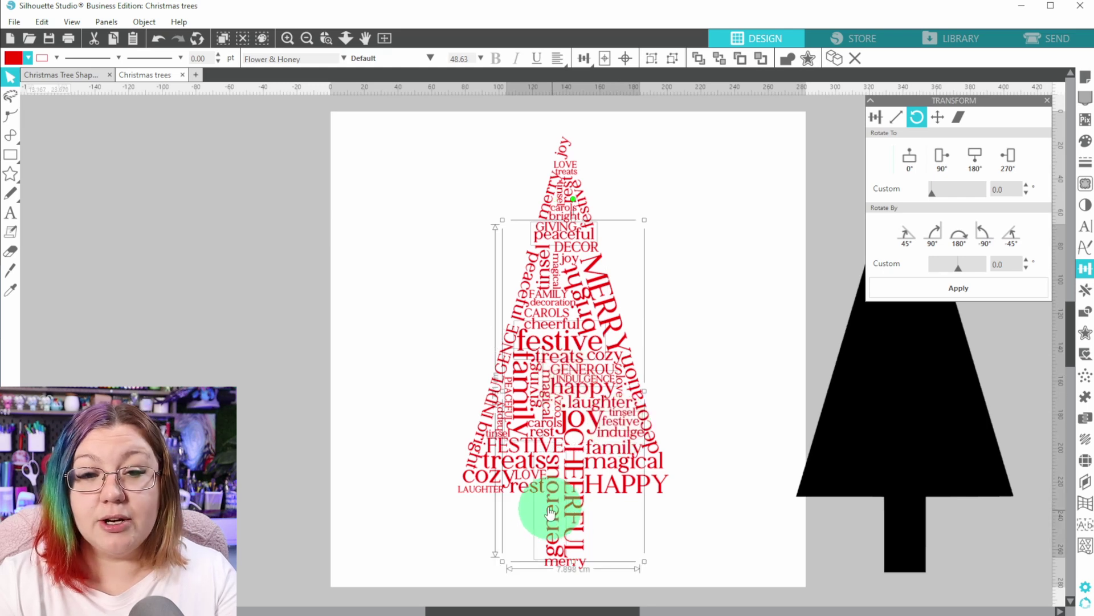
{"action": "left_click", "coordinate": [478, 465], "text": "shift"}
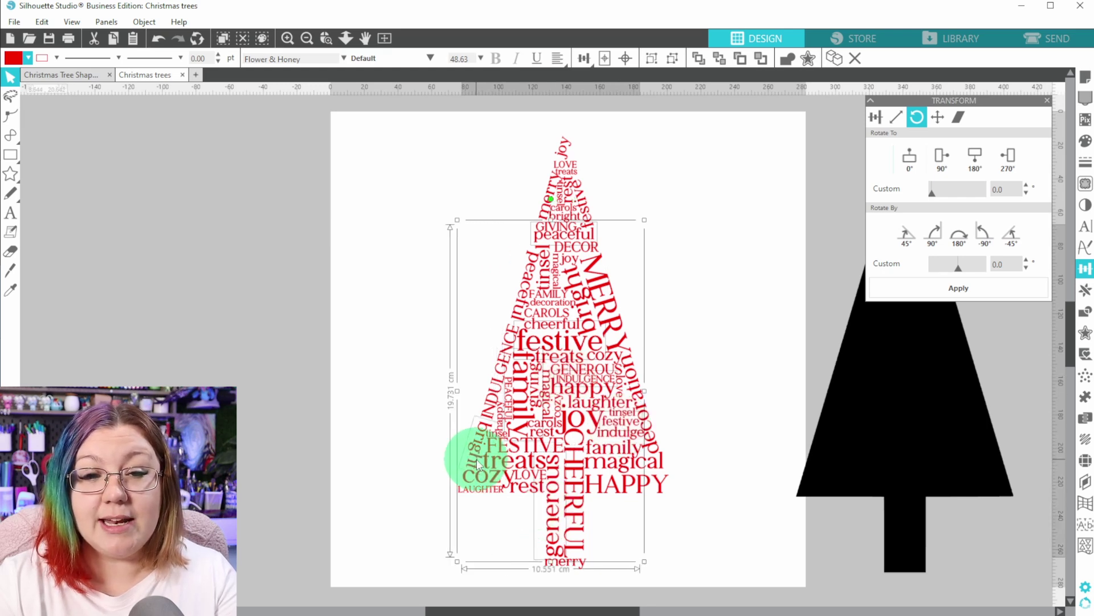
{"action": "left_click", "coordinate": [567, 190], "text": "shift"}
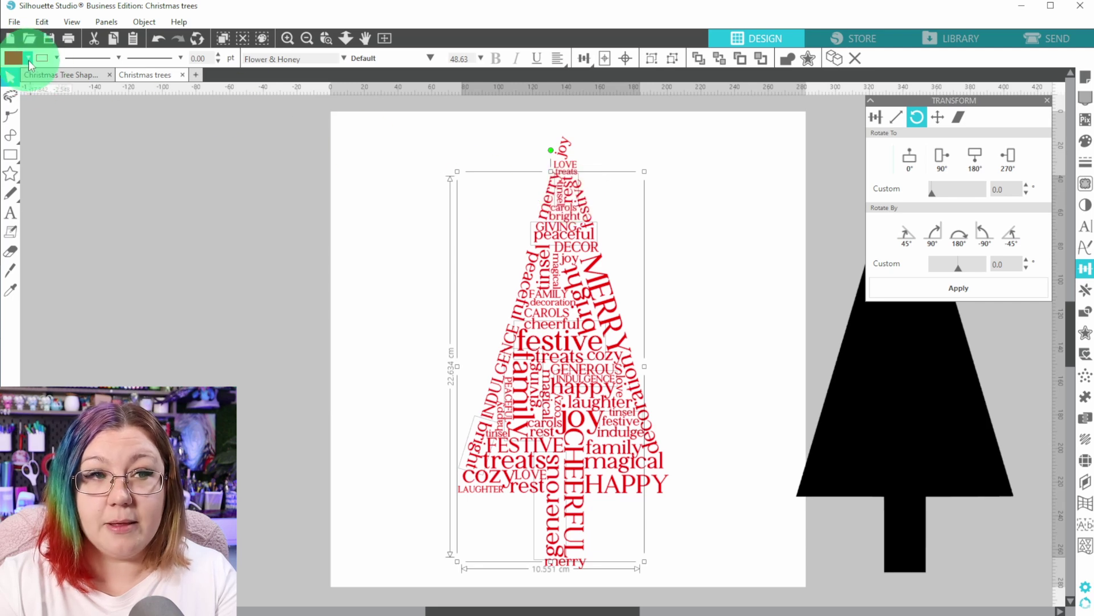
{"action": "left_click", "coordinate": [28, 59]}
{"action": "left_click", "coordinate": [86, 77]}
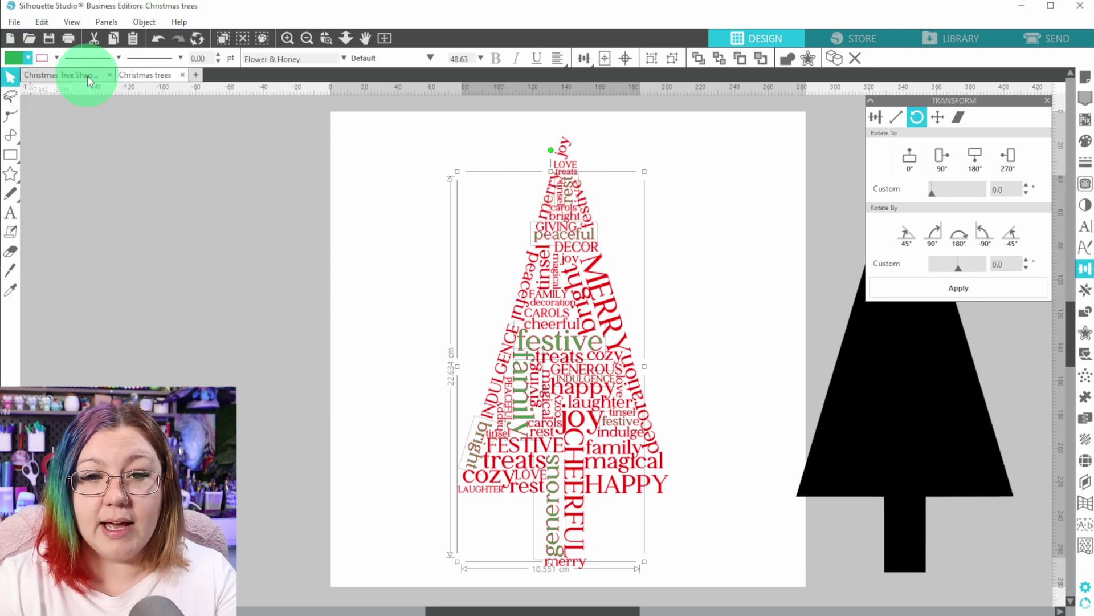
{"action": "left_click", "coordinate": [419, 176]}
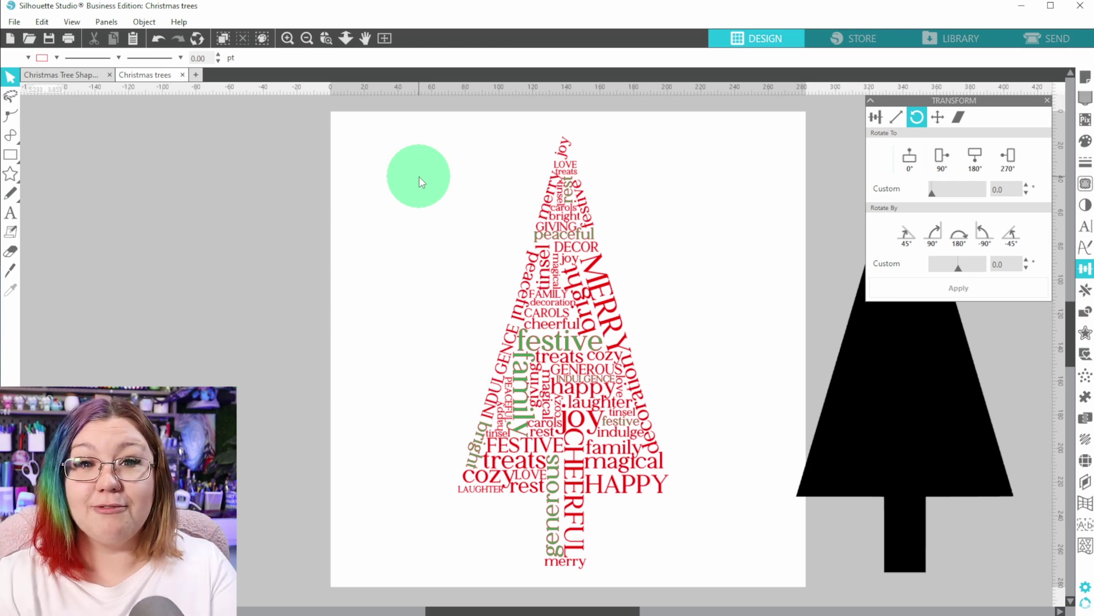
Duplicate the whole word tree and move the copy off the page beside the original
{"action": "left_click_drag", "start_coordinate": [391, 122], "coordinate": [733, 579]}
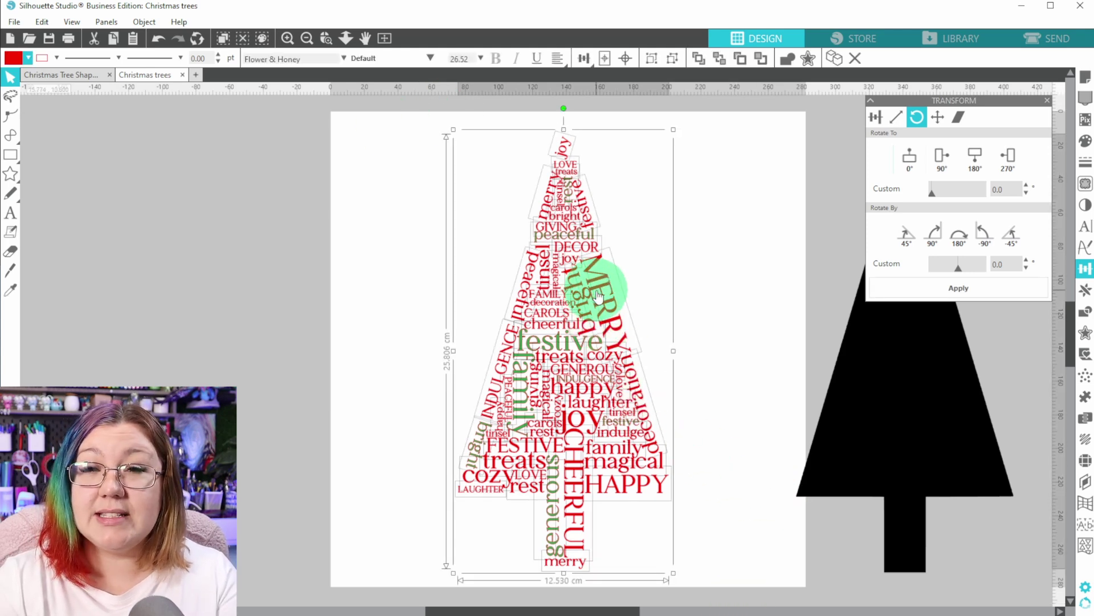
{"action": "right_click", "coordinate": [596, 476]}
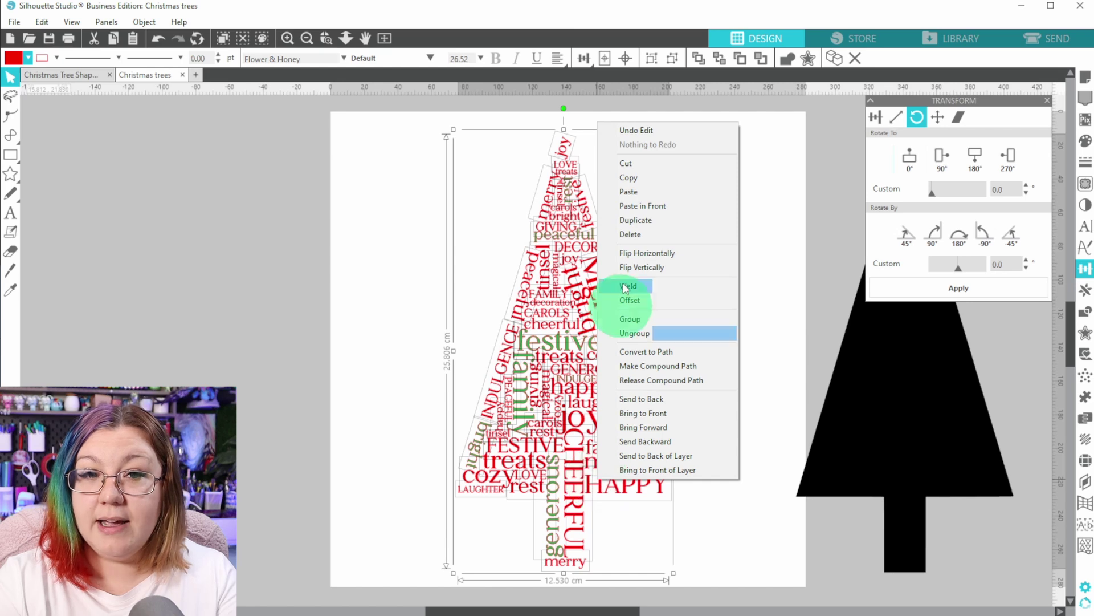
{"action": "left_click", "coordinate": [628, 225]}
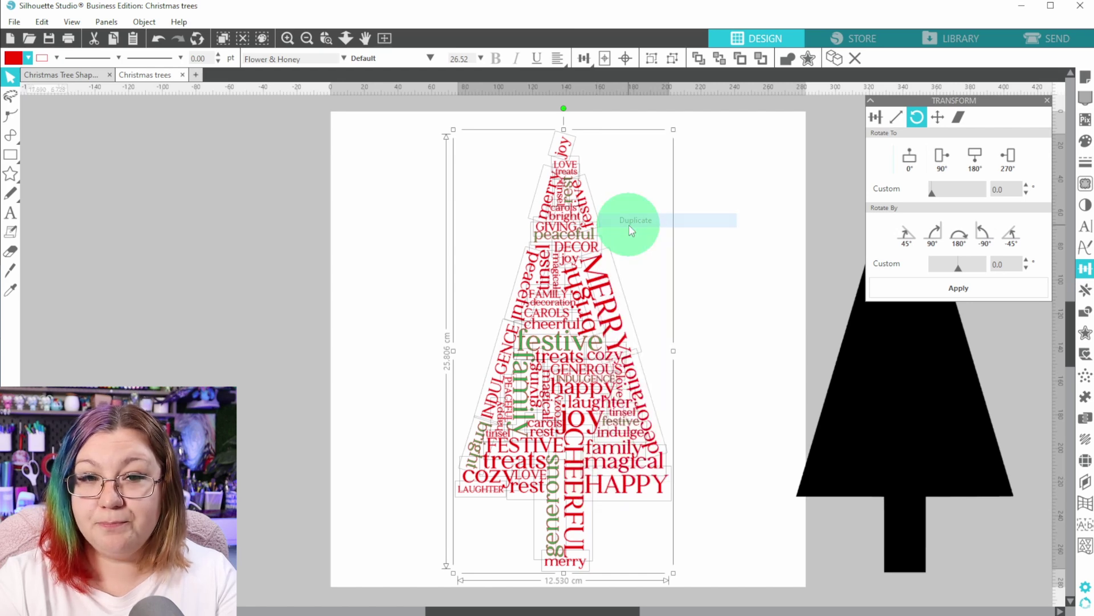
{"action": "left_click_drag", "start_coordinate": [591, 409], "coordinate": [239, 419]}
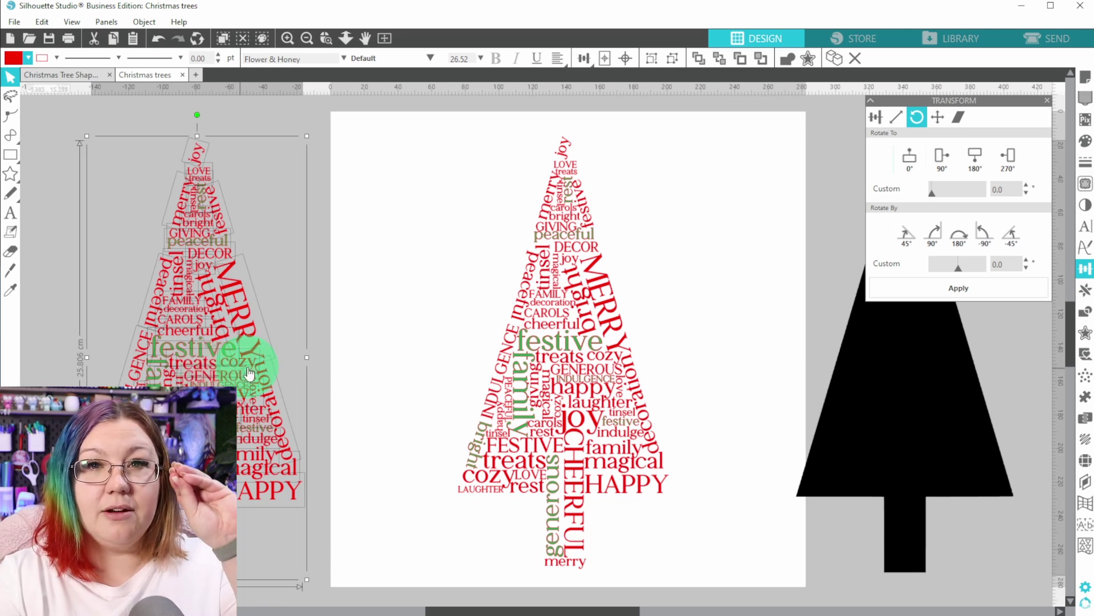
Group the copied word tree and move it farther away from the page as a backup
{"action": "right_click", "coordinate": [183, 348]}
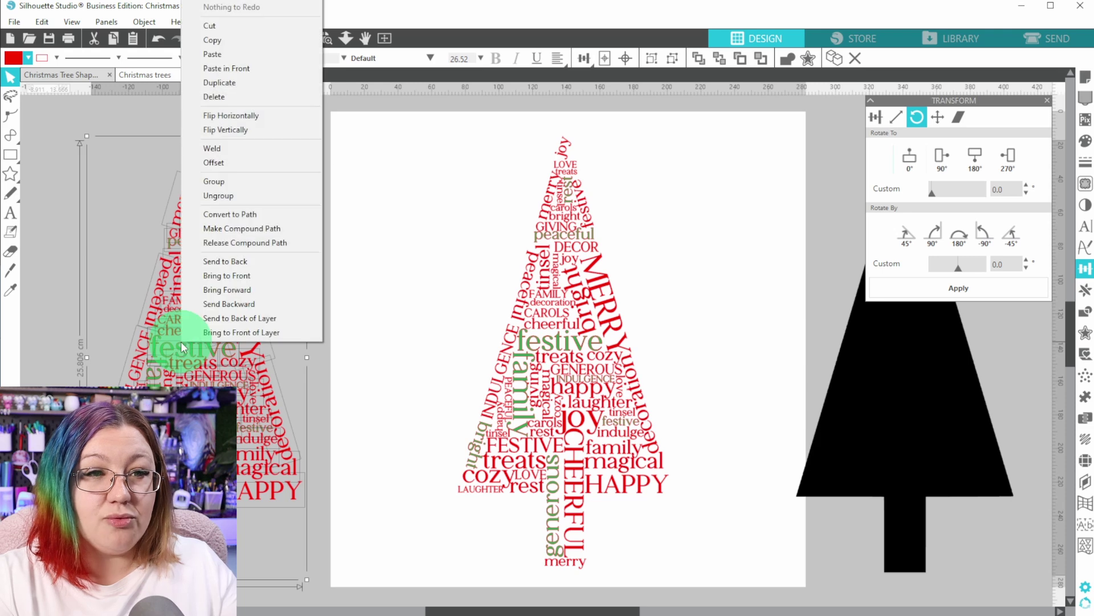
{"action": "left_click", "coordinate": [231, 182]}
{"action": "left_click", "coordinate": [336, 318]}
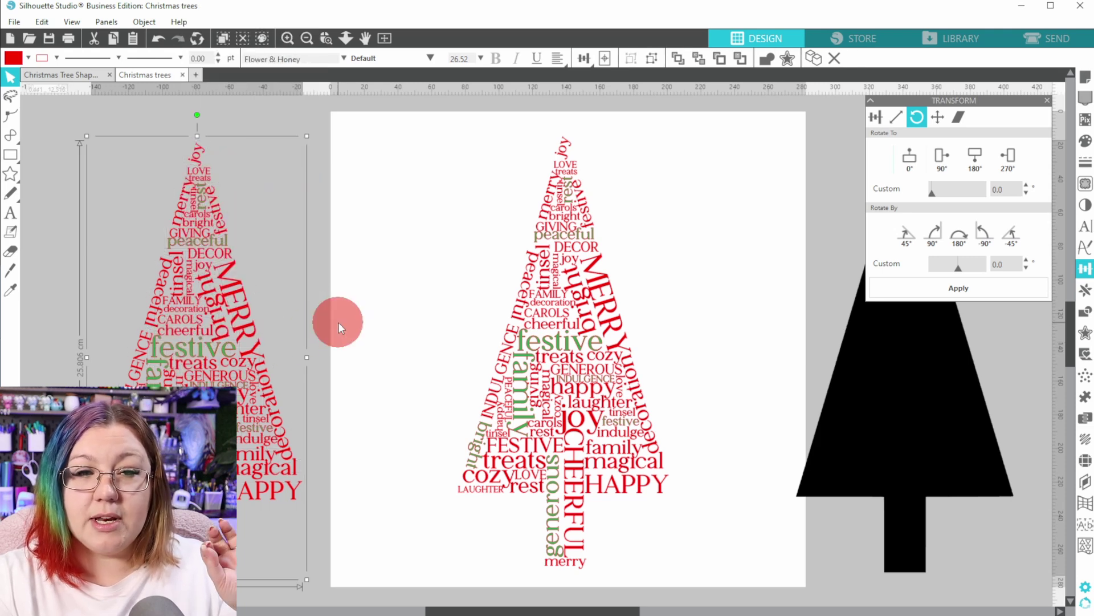
{"action": "left_click_drag", "start_coordinate": [321, 436], "coordinate": [339, 482]}
{"action": "left_click_drag", "start_coordinate": [212, 428], "coordinate": [70, 352]}
{"action": "left_click", "coordinate": [274, 346]}
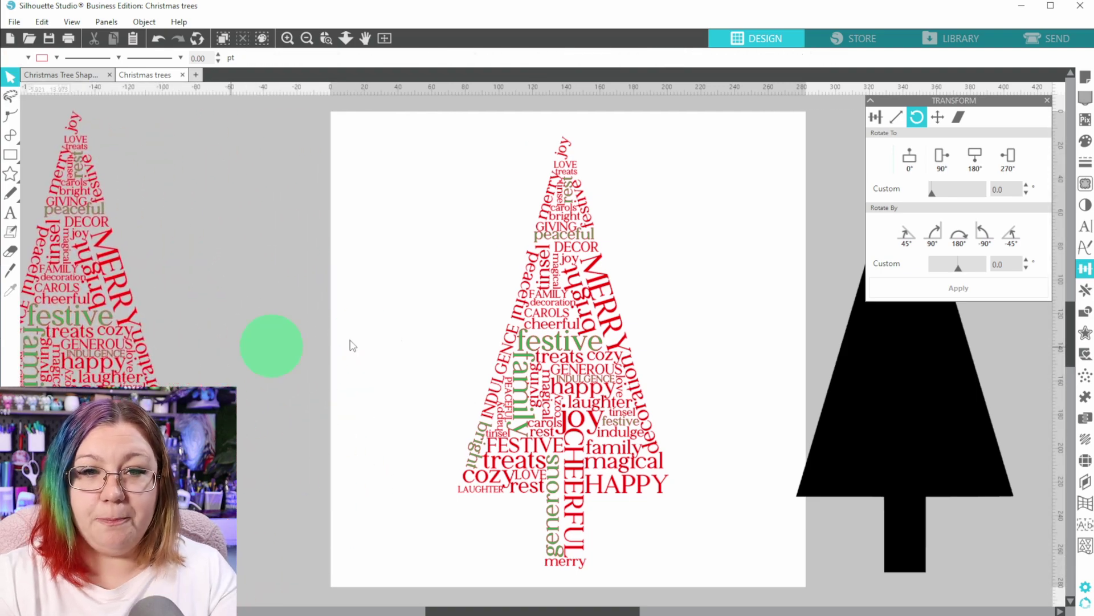
Select all the words of the tree on the page and weld them together
{"action": "left_click", "coordinate": [603, 499]}
{"action": "right_click", "coordinate": [580, 442]}
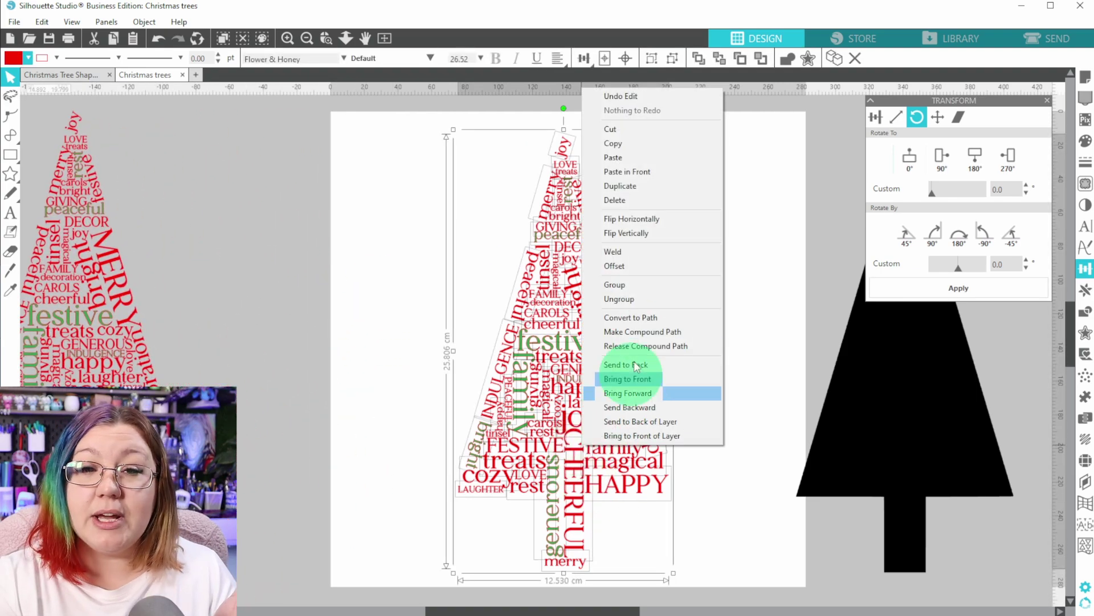
{"action": "left_click", "coordinate": [652, 255]}
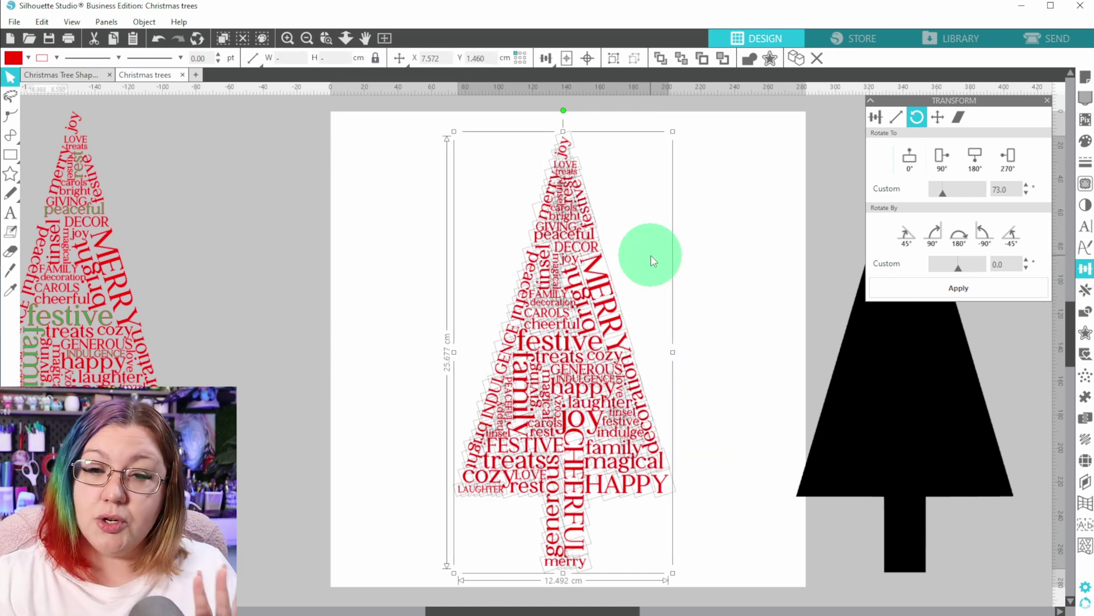
Make the welded words a compound path and move the tree slightly upward on the page
{"action": "right_click", "coordinate": [578, 288]}
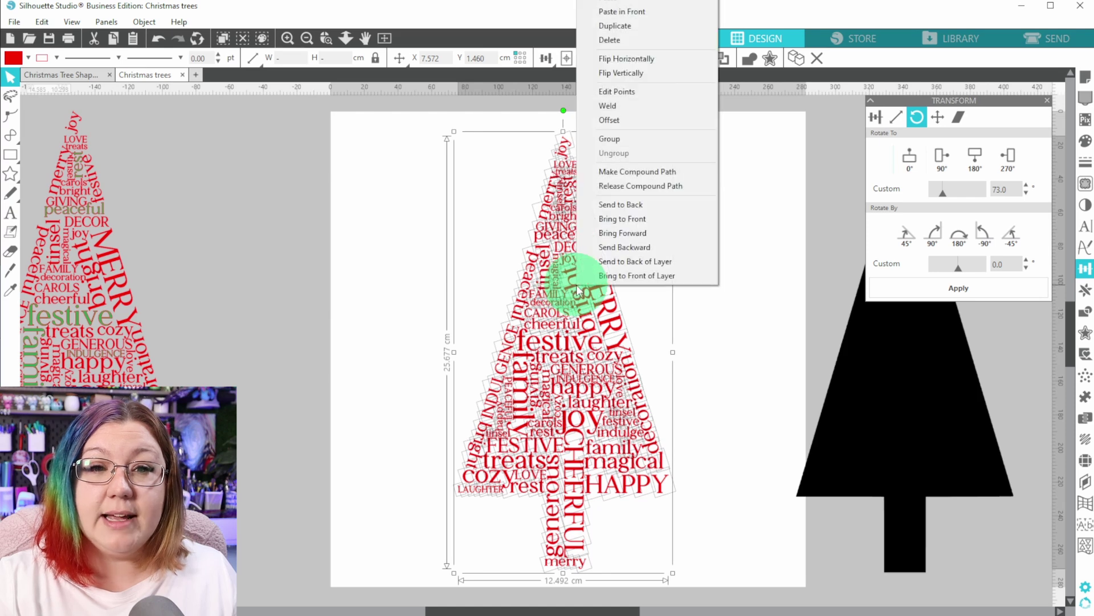
{"action": "left_click", "coordinate": [623, 182]}
{"action": "left_click", "coordinate": [693, 255]}
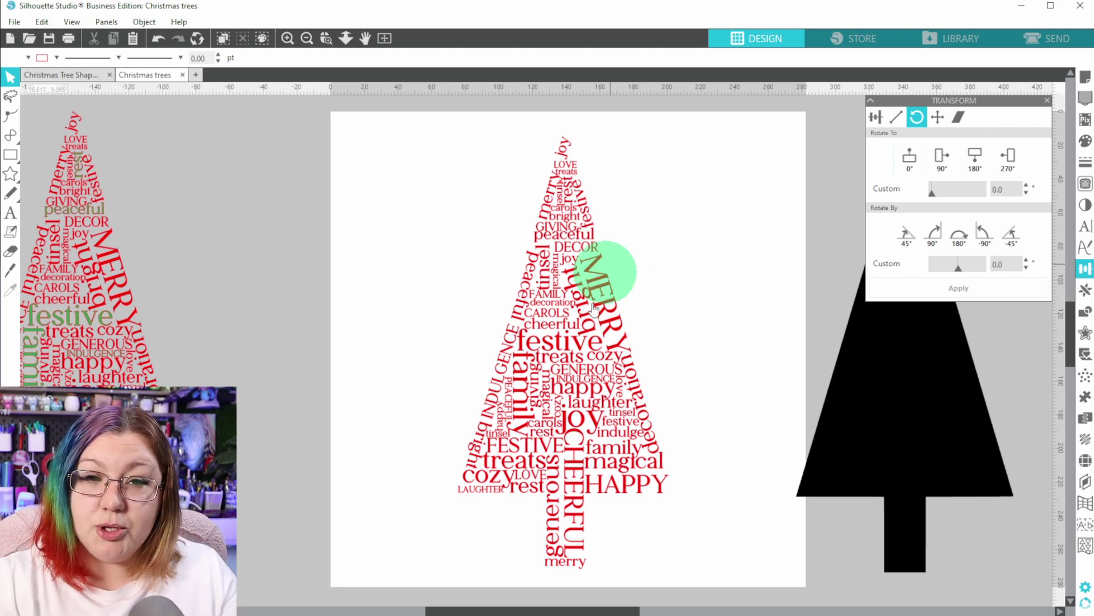
{"action": "left_click_drag", "start_coordinate": [592, 347], "coordinate": [600, 325]}
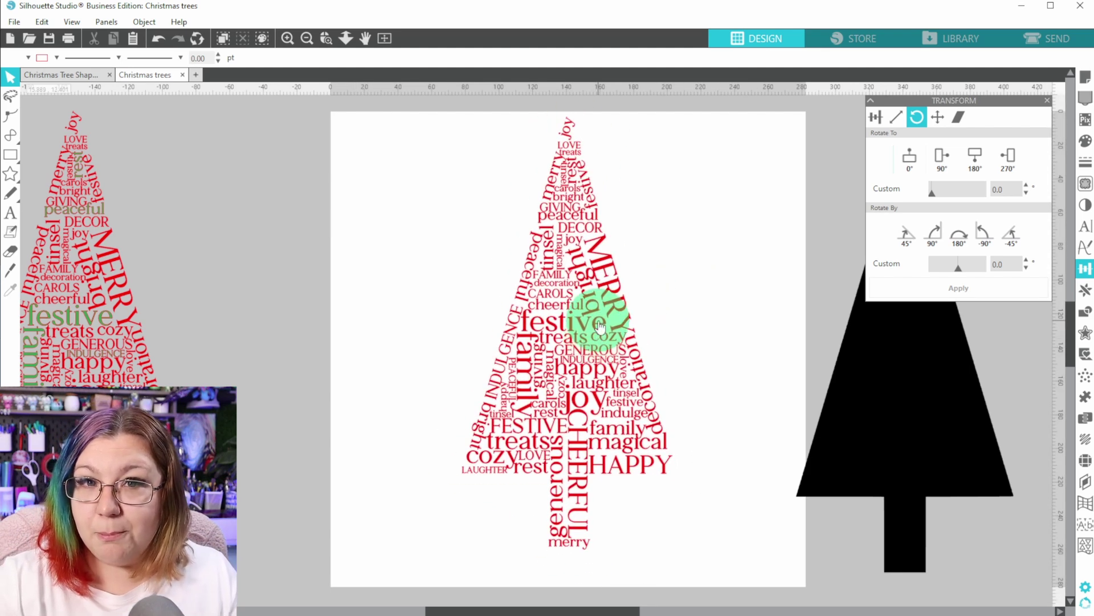